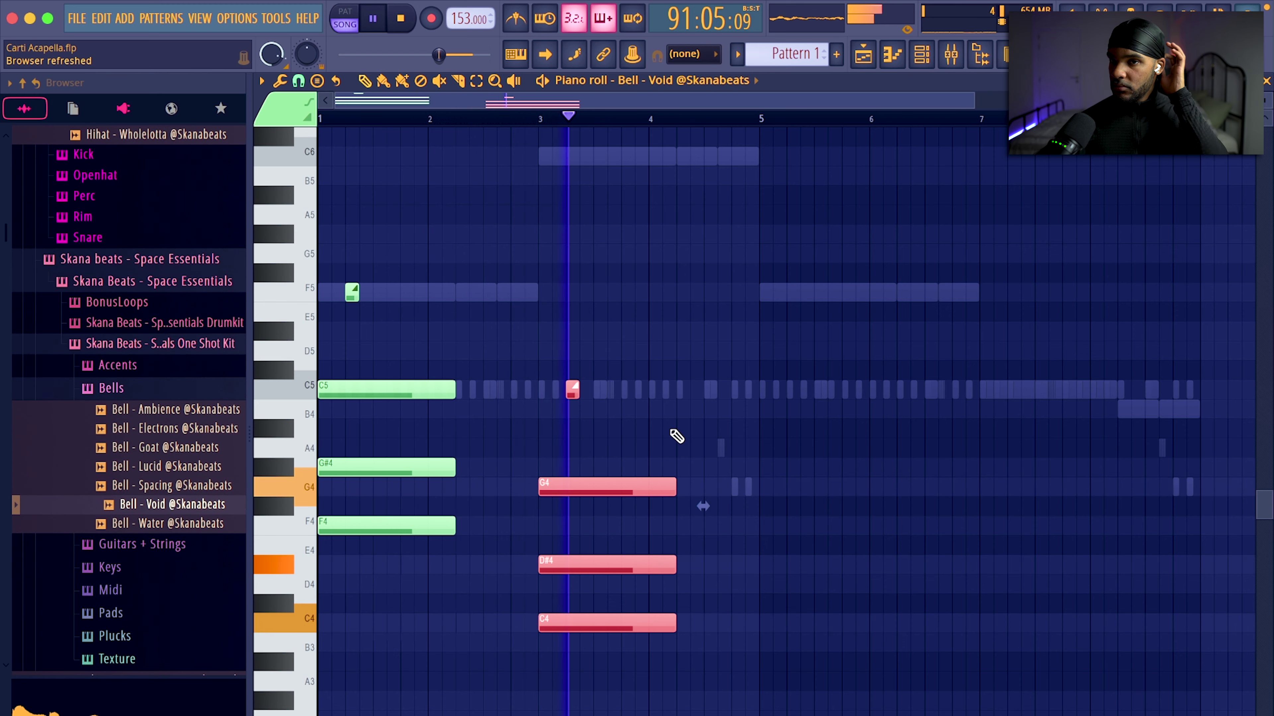
{"action": "left_click", "coordinate": [676, 435]}
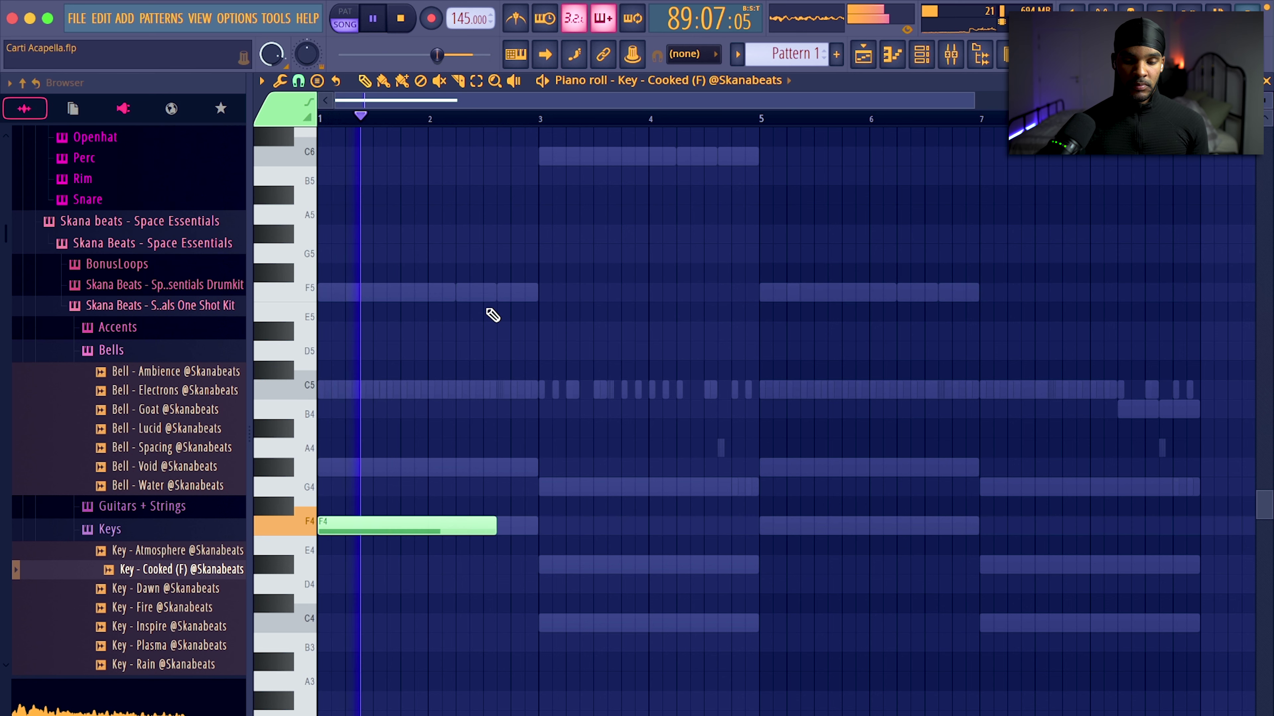
Write the Key - Cooked melody with a C5 note following the opening F5, and shorten that first C5 note
{"action": "left_click_drag", "start_coordinate": [402, 389], "coordinate": [369, 385]}
{"action": "key", "text": "space"}
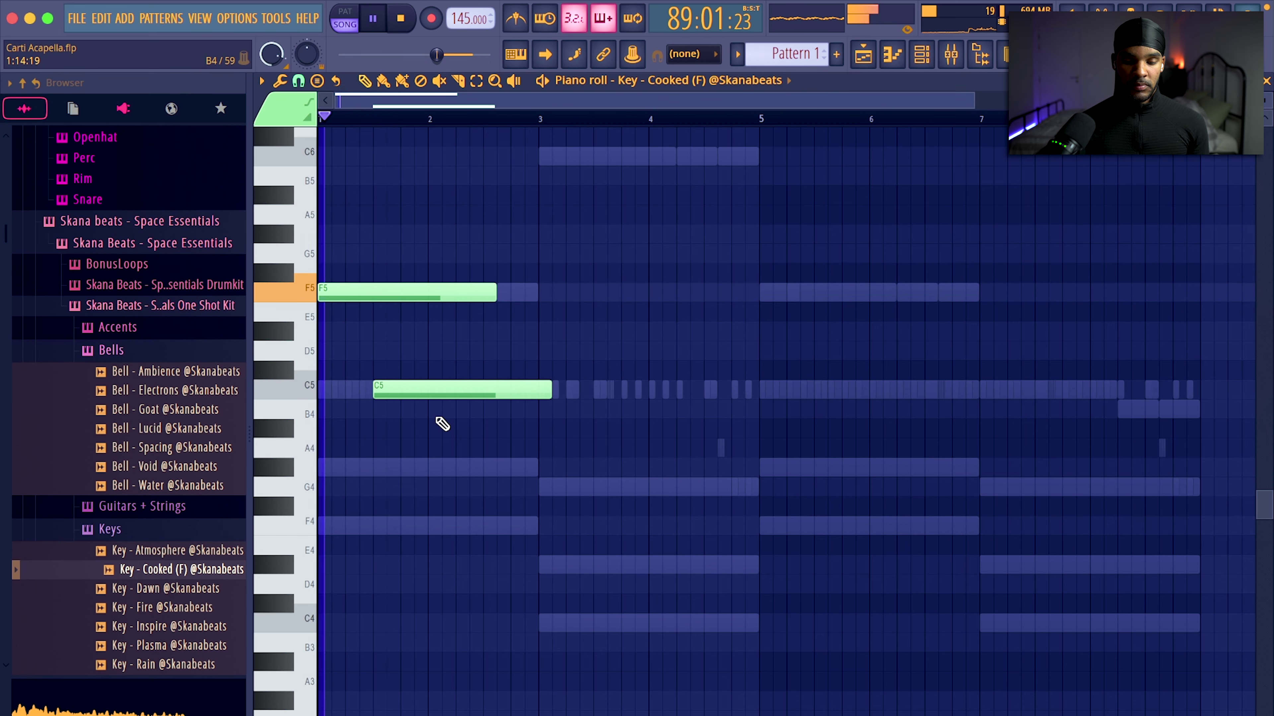
{"action": "key", "text": "super+l"}
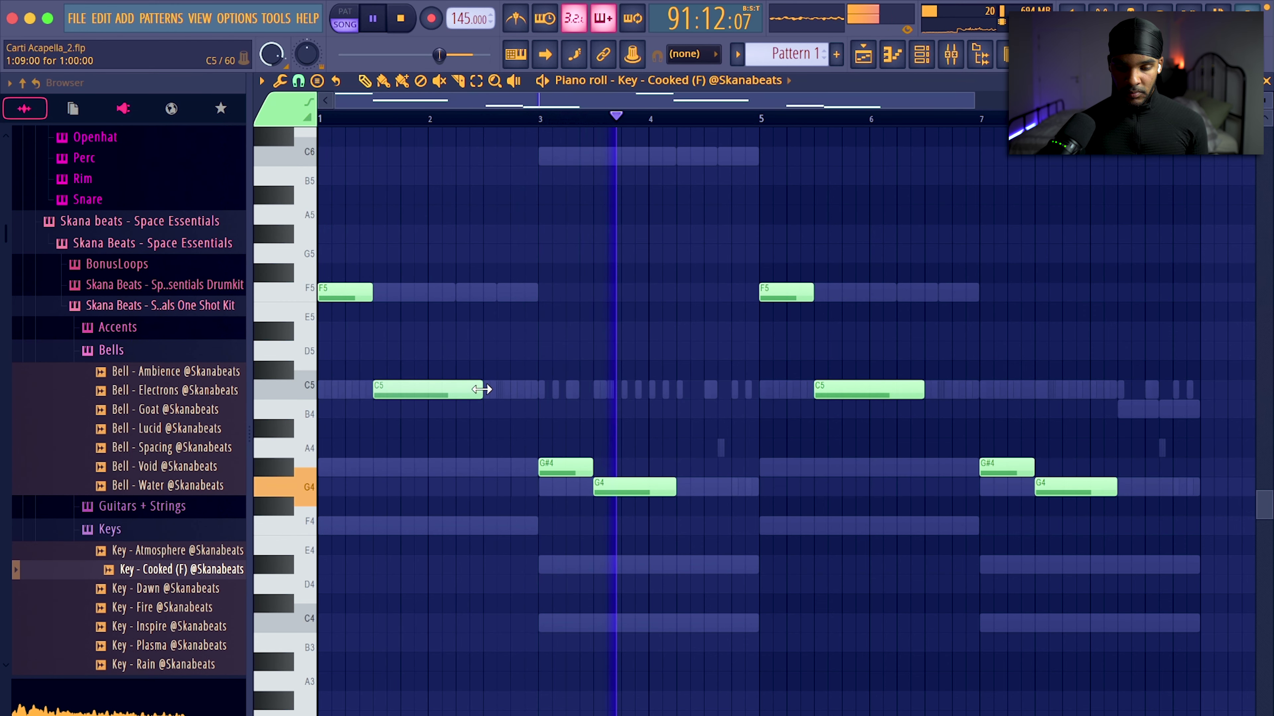
{"action": "left_click_drag", "start_coordinate": [482, 390], "coordinate": [441, 390]}
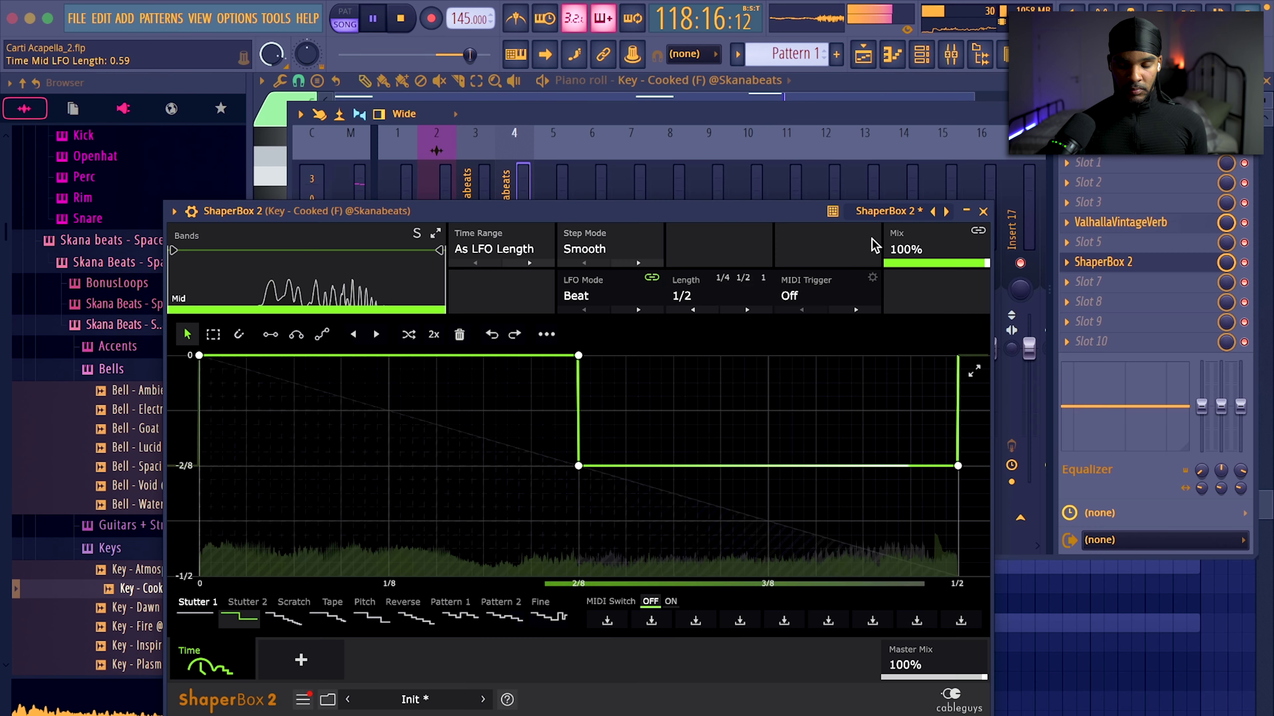
On the Key - Cooked track, set ShaperBox 2's LFO length to 1/4 and Gross Beat's time slot to Basic 2 at about 46% mix
{"action": "left_click", "coordinate": [739, 293]}
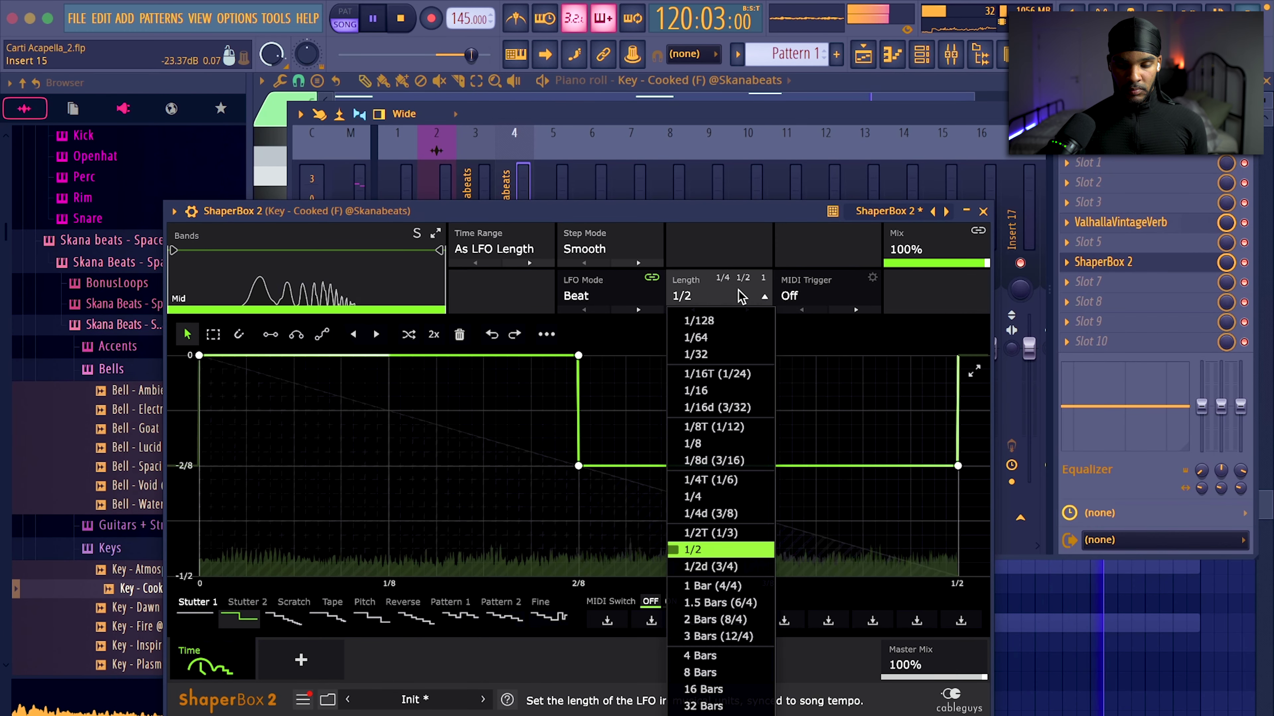
{"action": "left_click", "coordinate": [716, 497]}
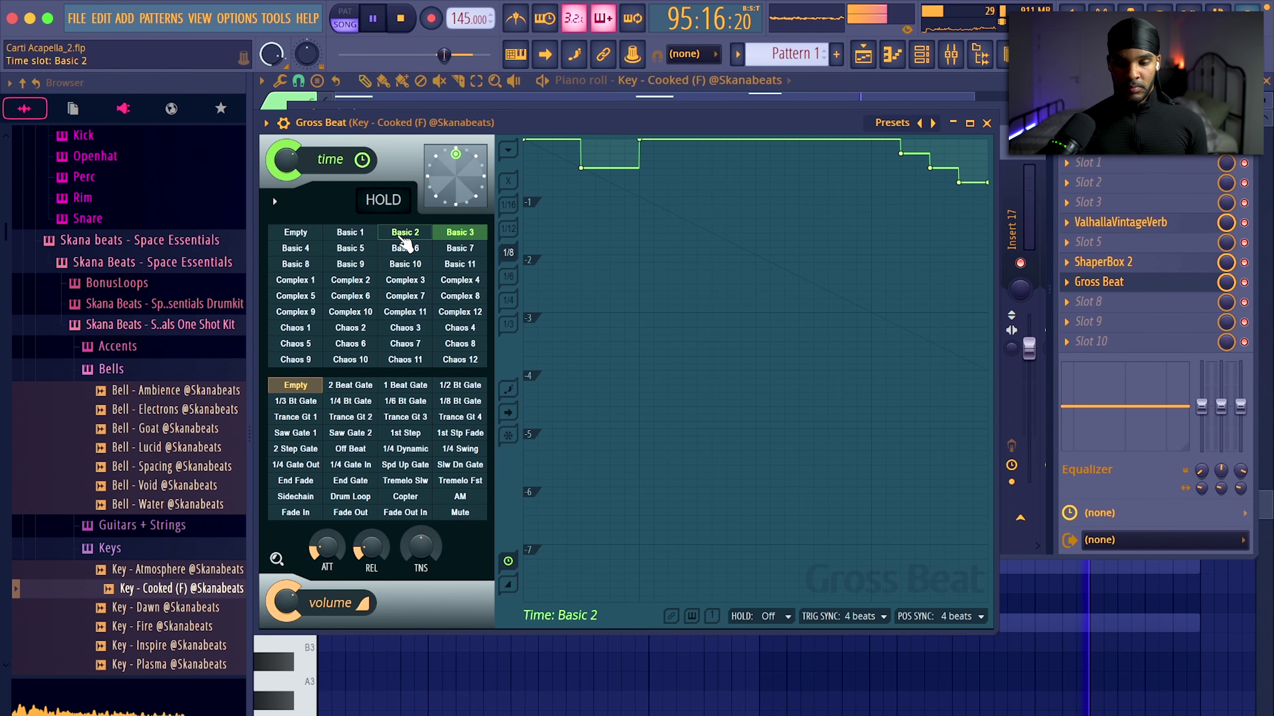
{"action": "left_click", "coordinate": [425, 234]}
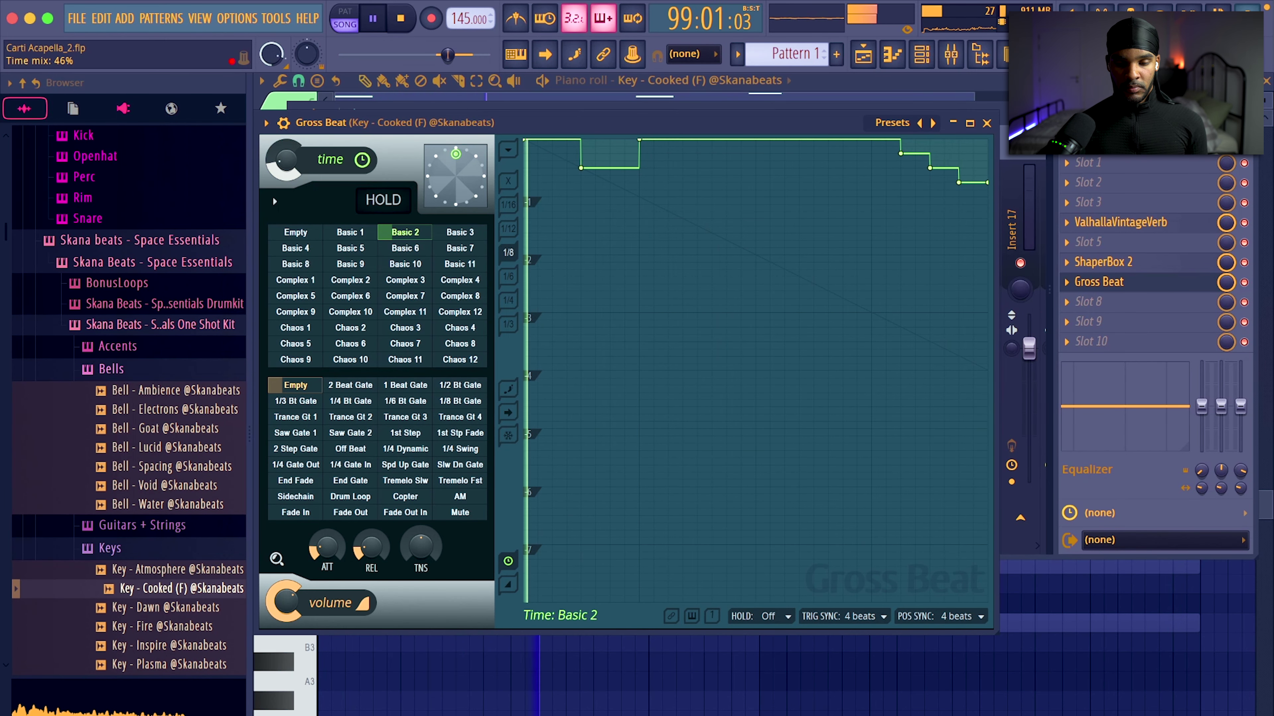
{"action": "left_click", "coordinate": [987, 124]}
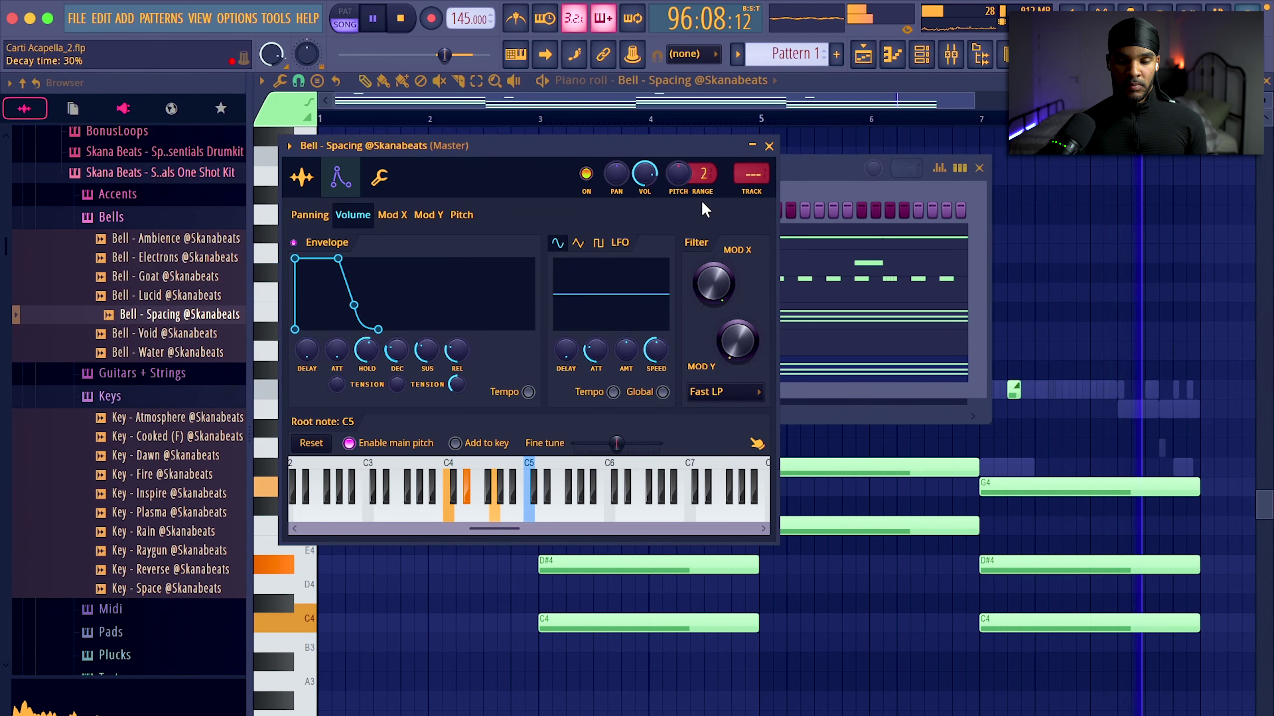
Strum the Bell - Spacing chords with their ends preserved, and arpeggiate them with the Normal pattern and a range of 2
{"action": "key", "text": "F6"}
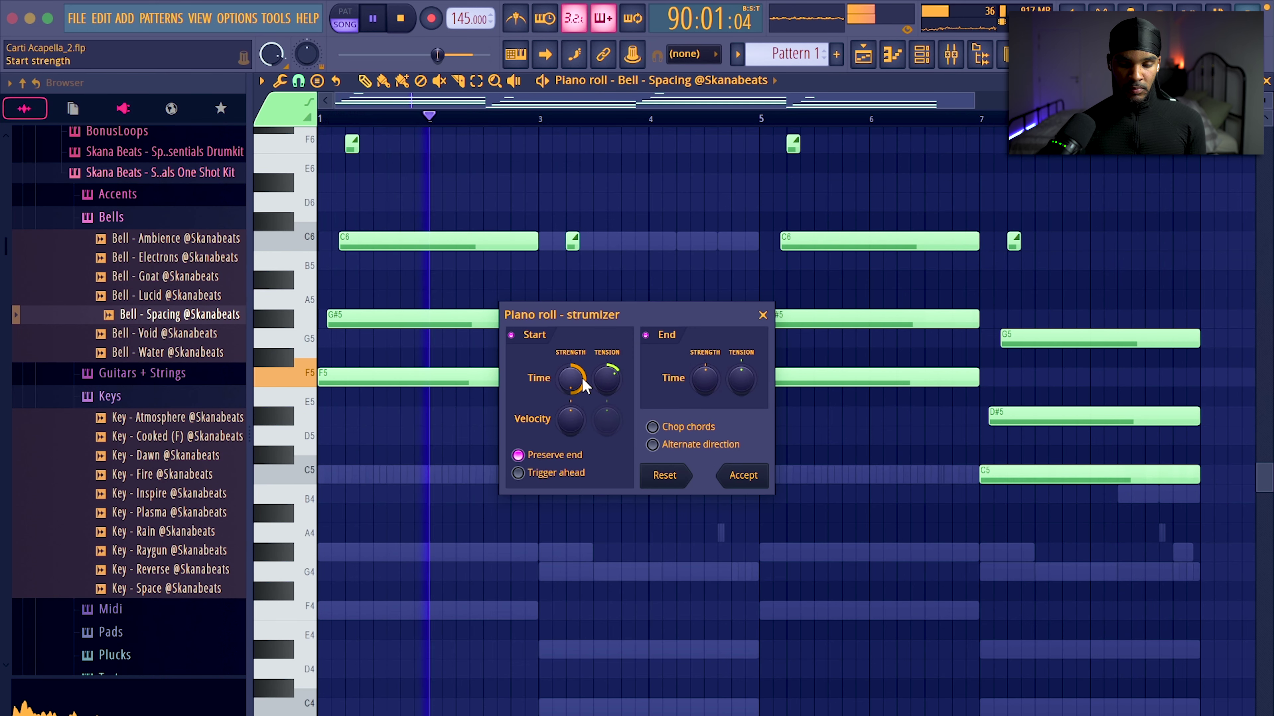
{"action": "left_click", "coordinate": [735, 475]}
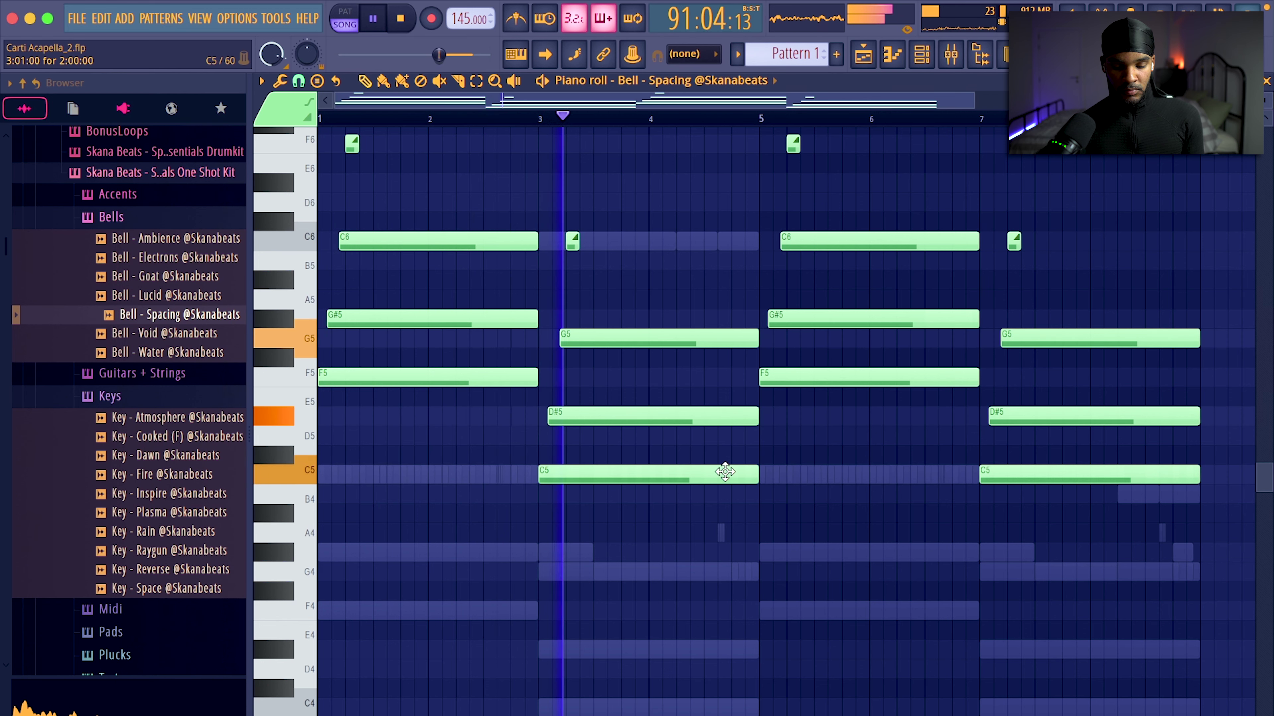
{"action": "key", "text": "alt+a"}
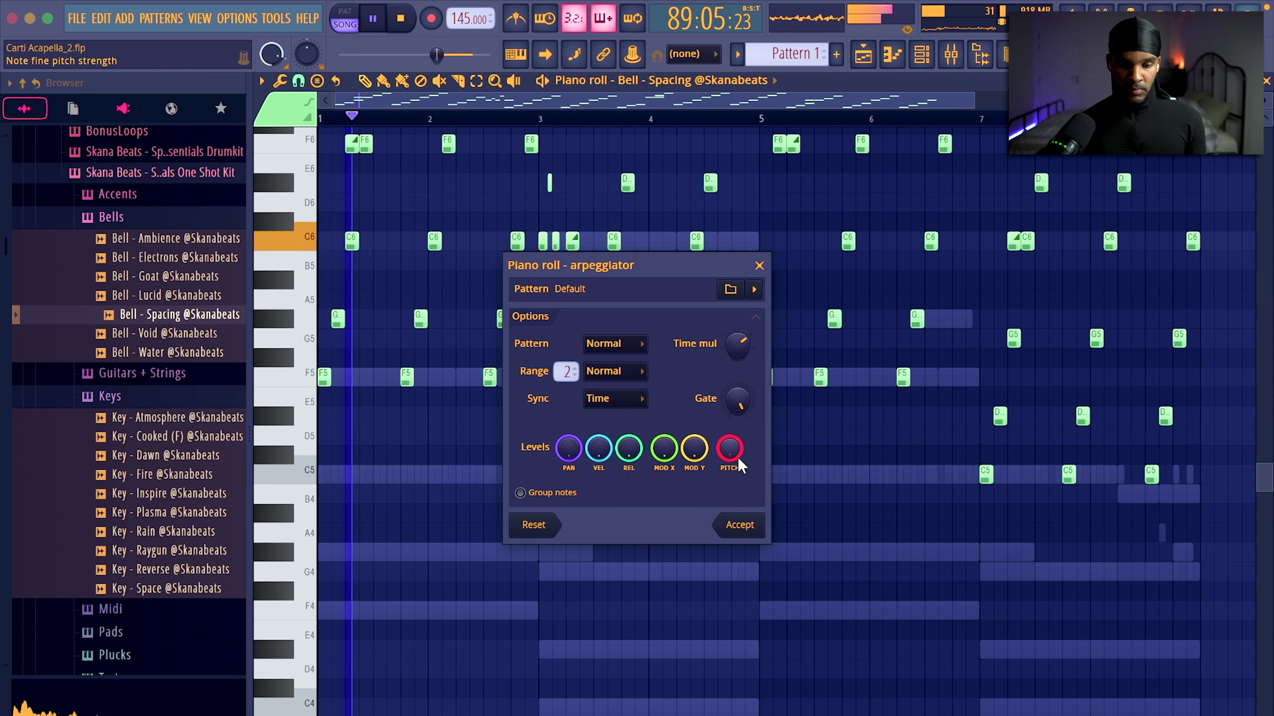
{"action": "left_click", "coordinate": [739, 524]}
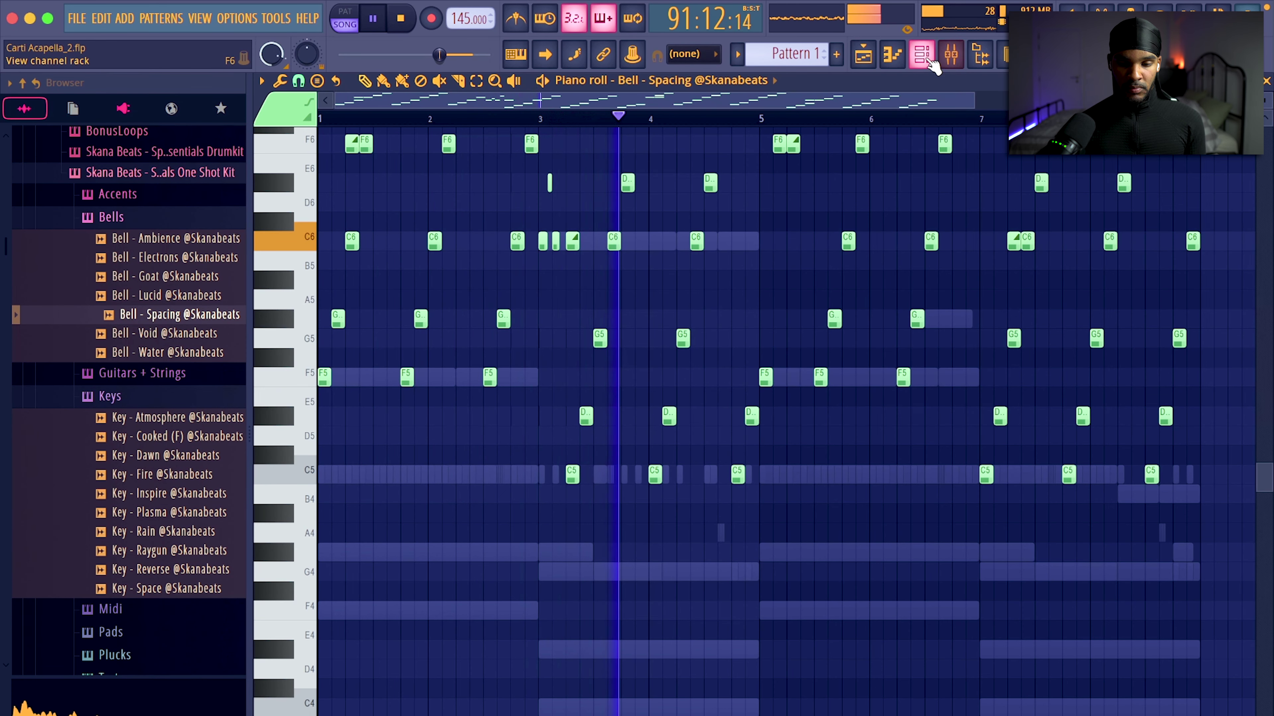
Add HalfTime to slot 4 of the Bell - Spacing mixer track and load the Pluck - Beauty sample into its channel
{"action": "key", "text": "F6"}
{"action": "key", "text": "super+space"}
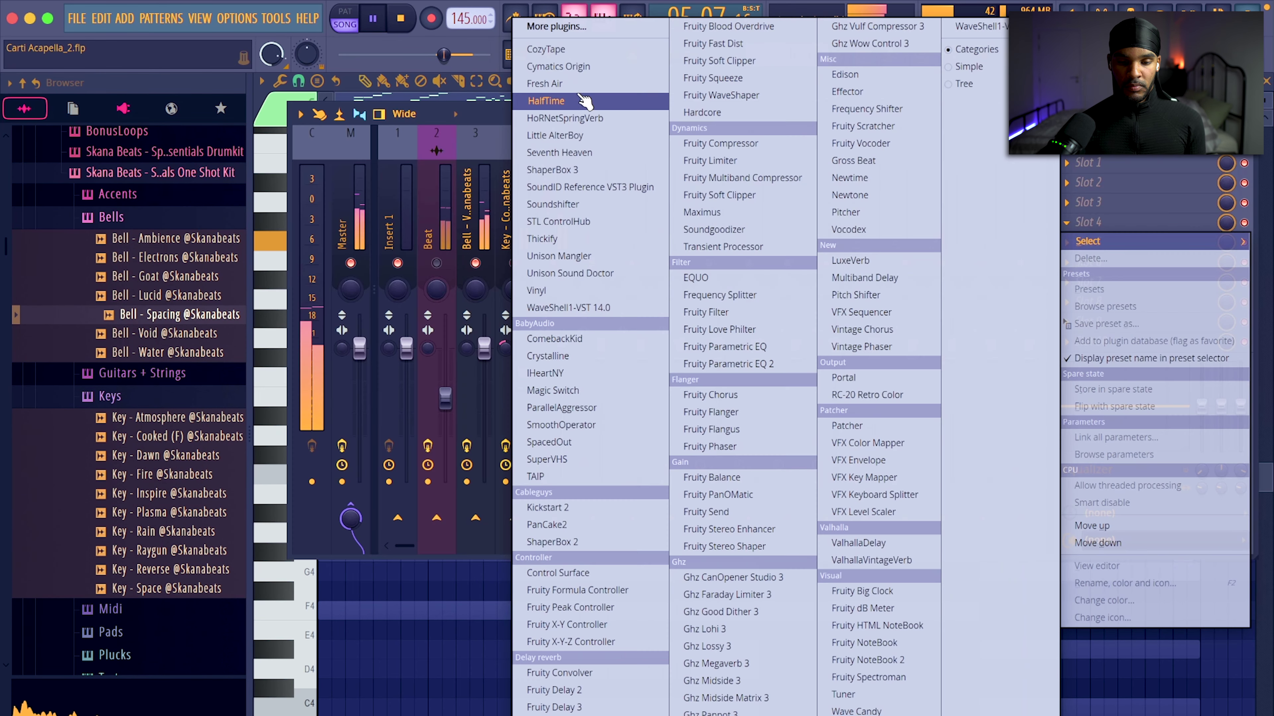
{"action": "left_click", "coordinate": [549, 251]}
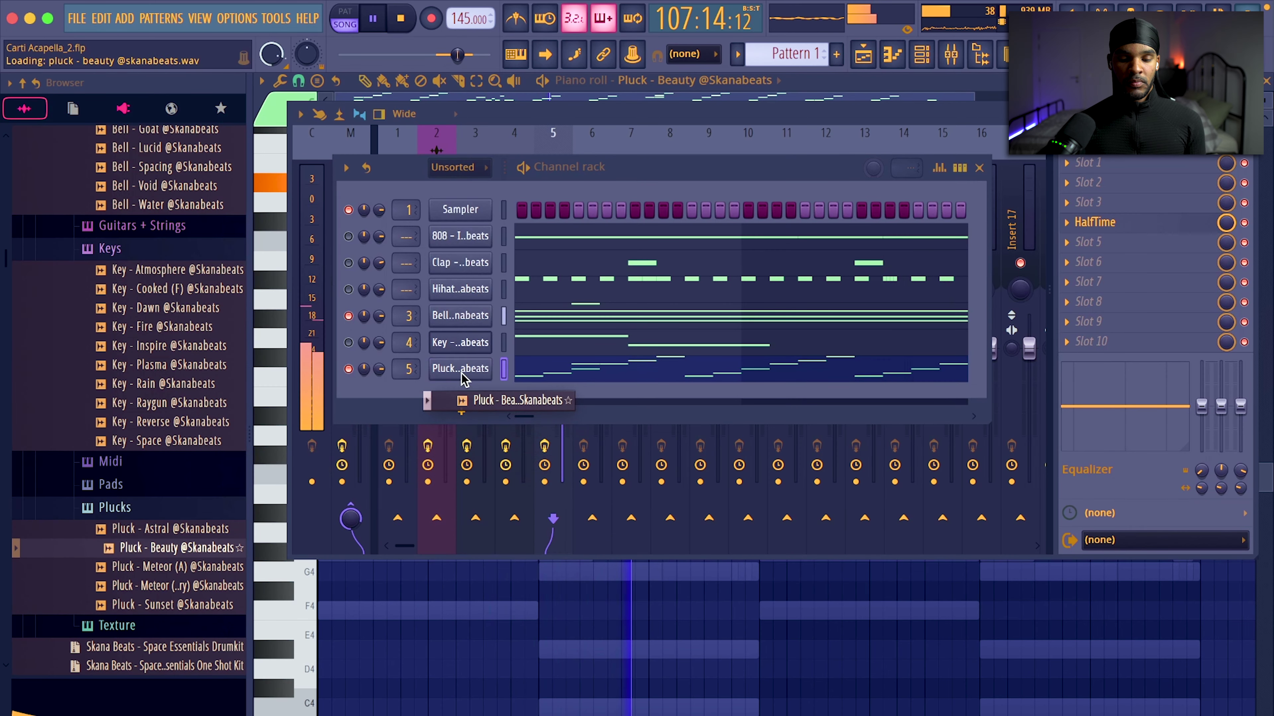
{"action": "left_click", "coordinate": [464, 371]}
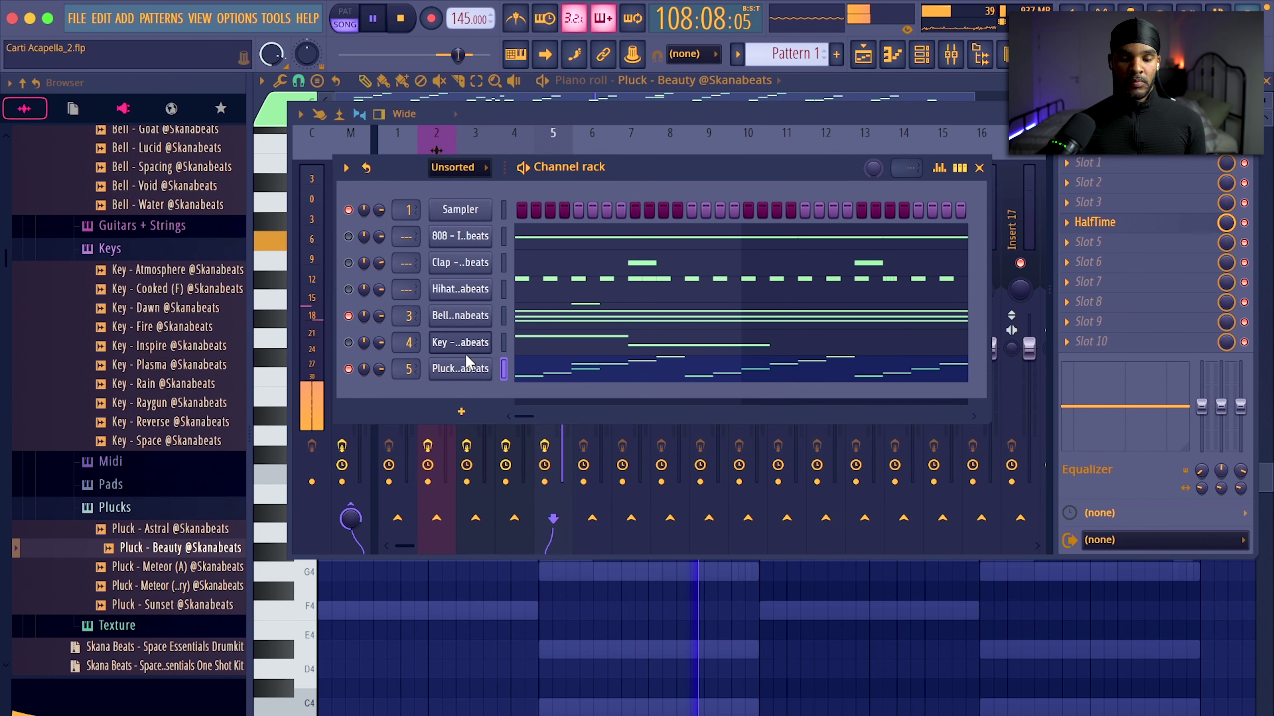
{"action": "key", "text": "space"}
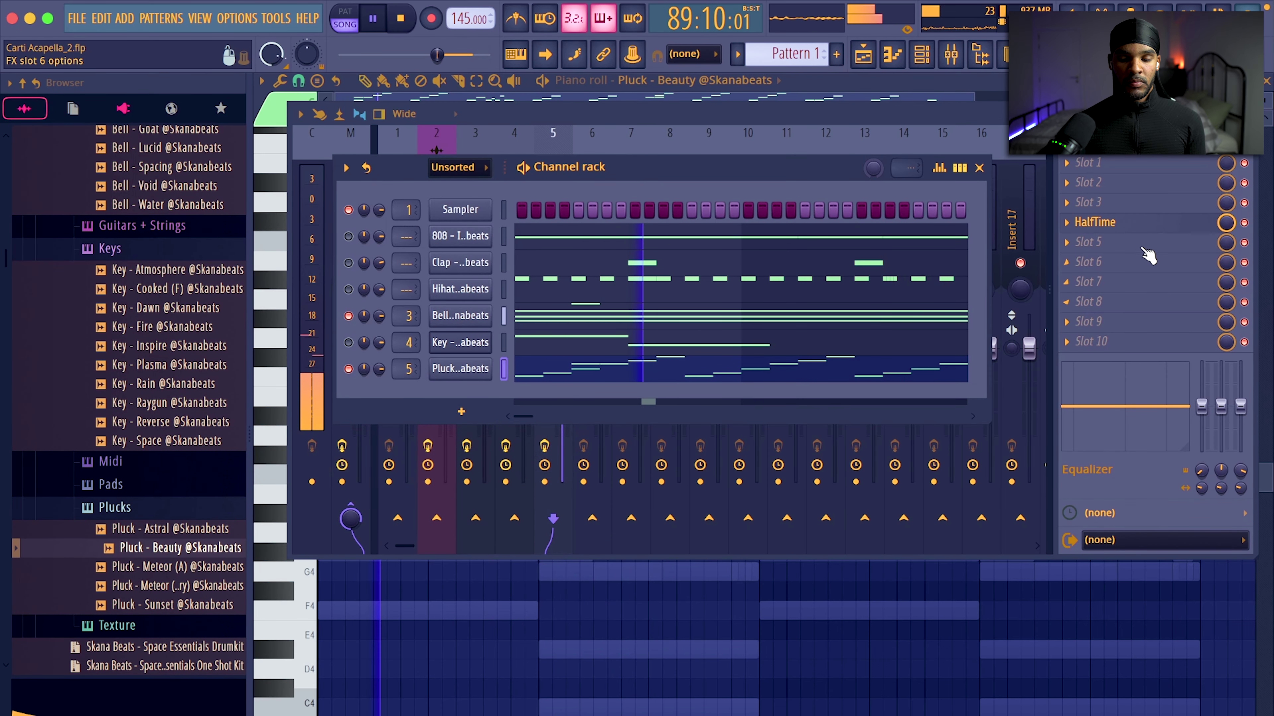
Add ValhallaDelay to slot 5 after HalfTime and set its mode to PitchDuck
{"action": "left_click", "coordinate": [1103, 242]}
{"action": "left_click", "coordinate": [870, 544]}
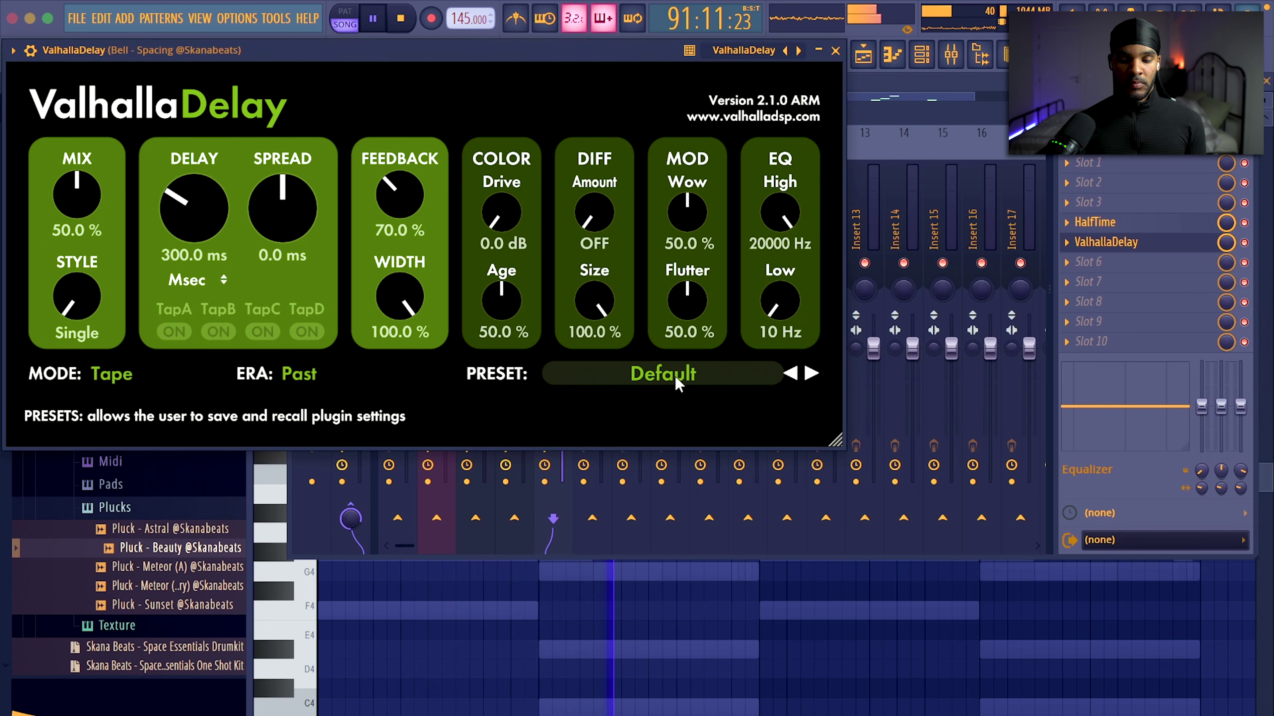
{"action": "left_click", "coordinate": [675, 376]}
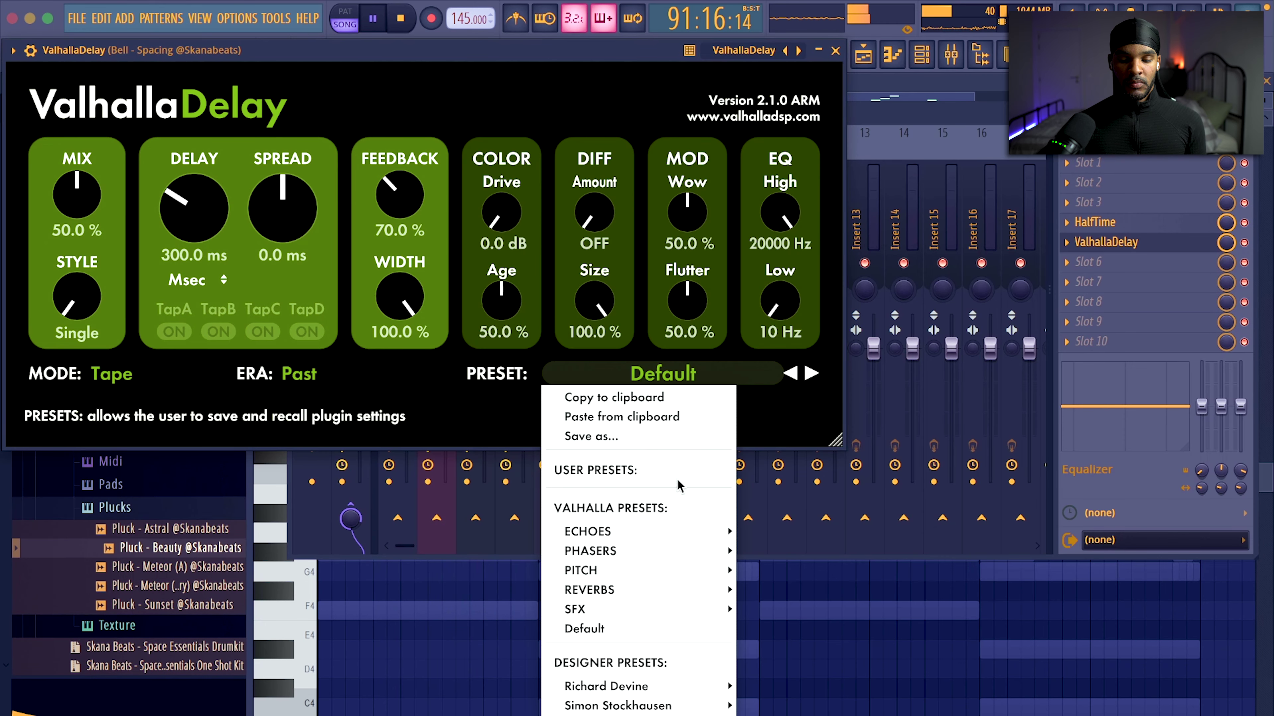
{"action": "mouse_move", "coordinate": [620, 539]}
{"action": "left_click", "coordinate": [530, 389]}
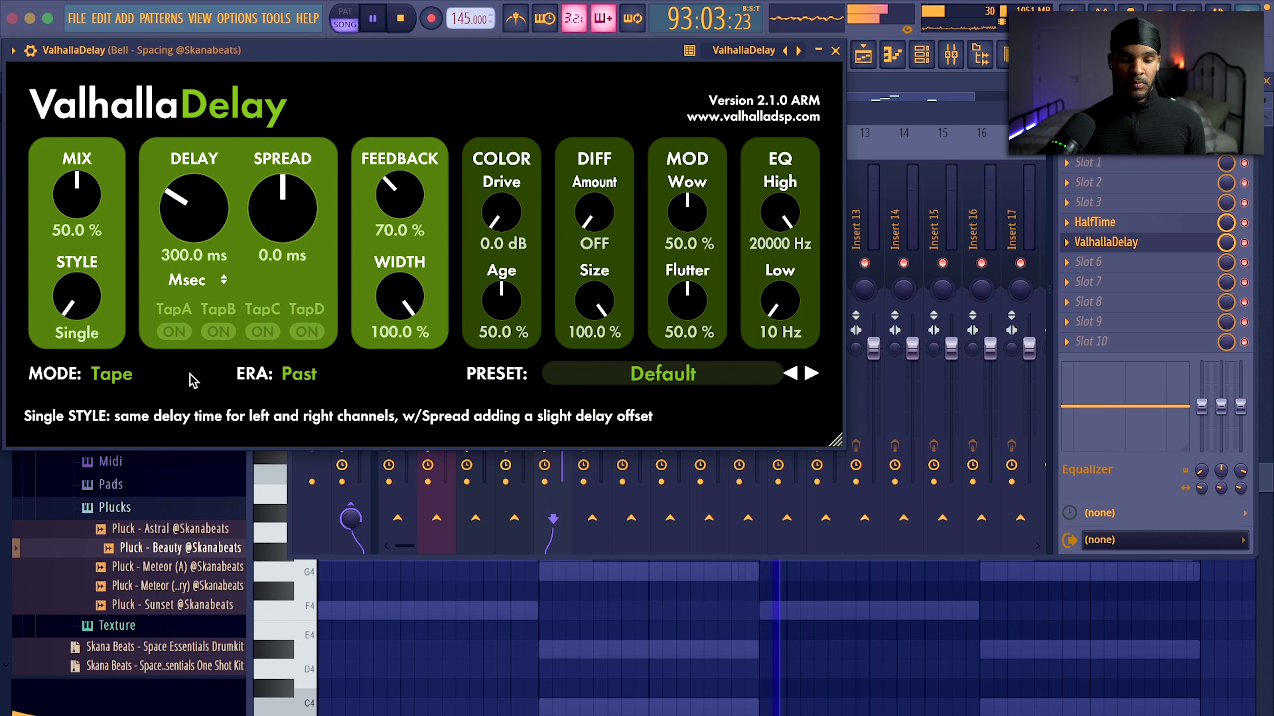
{"action": "left_click", "coordinate": [111, 374]}
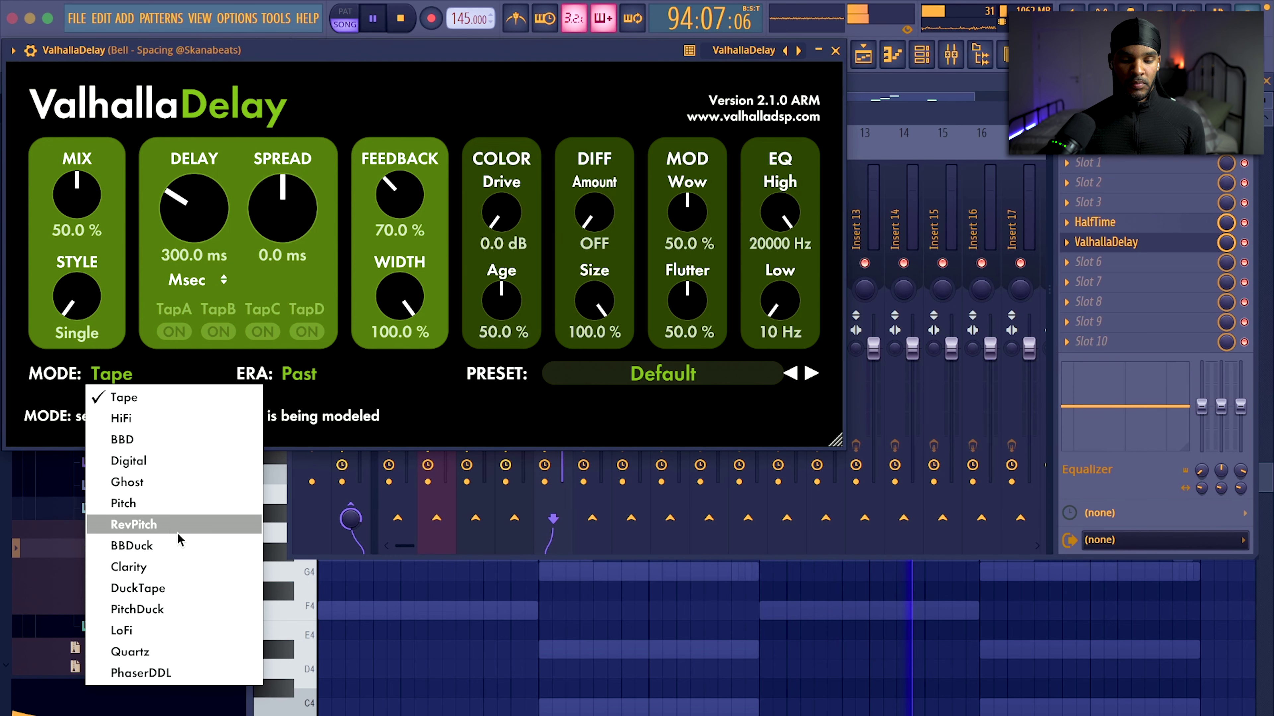
{"action": "left_click", "coordinate": [150, 609]}
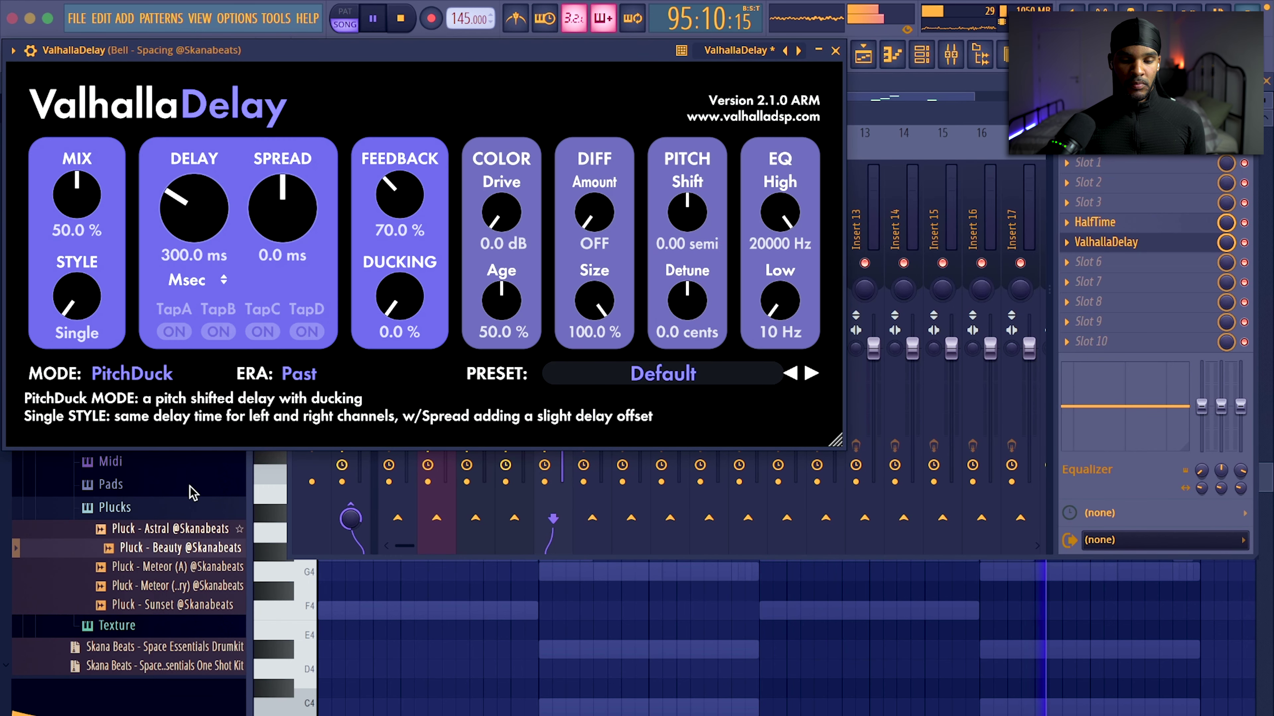
Set up the second ValhallaDelay in slot 6 with the PingPong style and a 22.2% mix
{"action": "left_click_drag", "start_coordinate": [65, 253], "coordinate": [82, 233]}
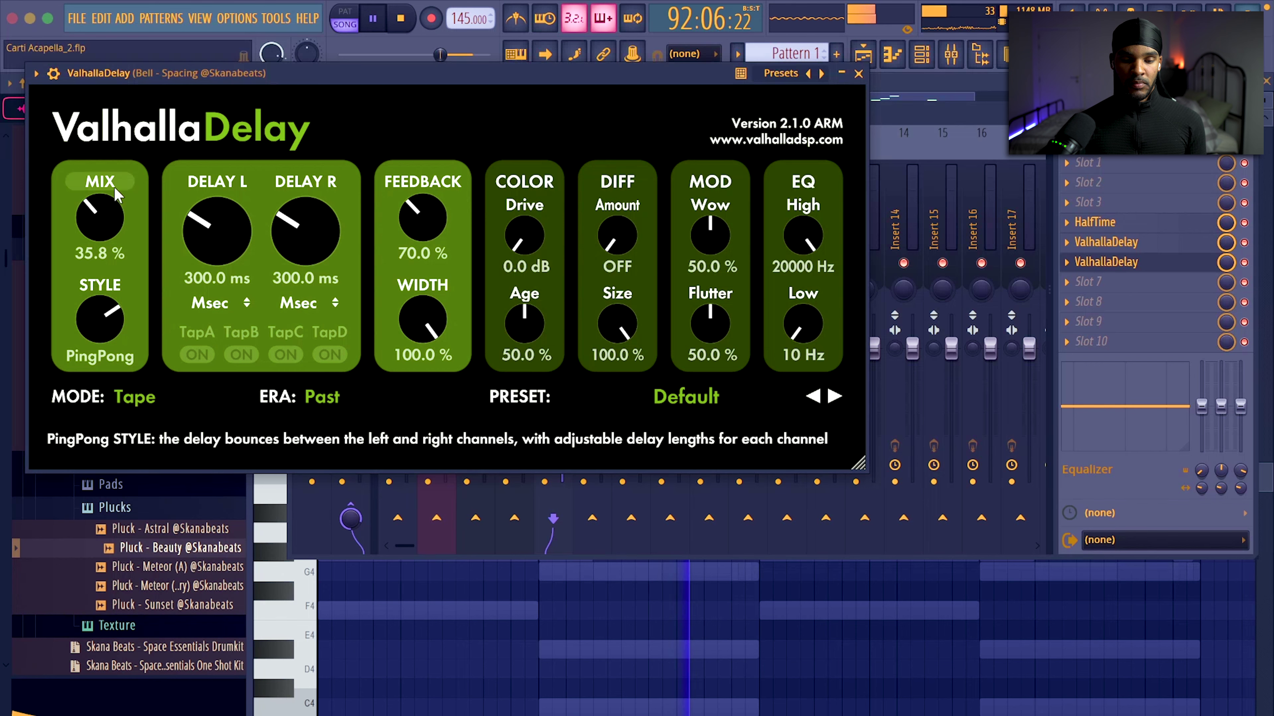
{"action": "left_click_drag", "start_coordinate": [99, 209], "coordinate": [105, 228]}
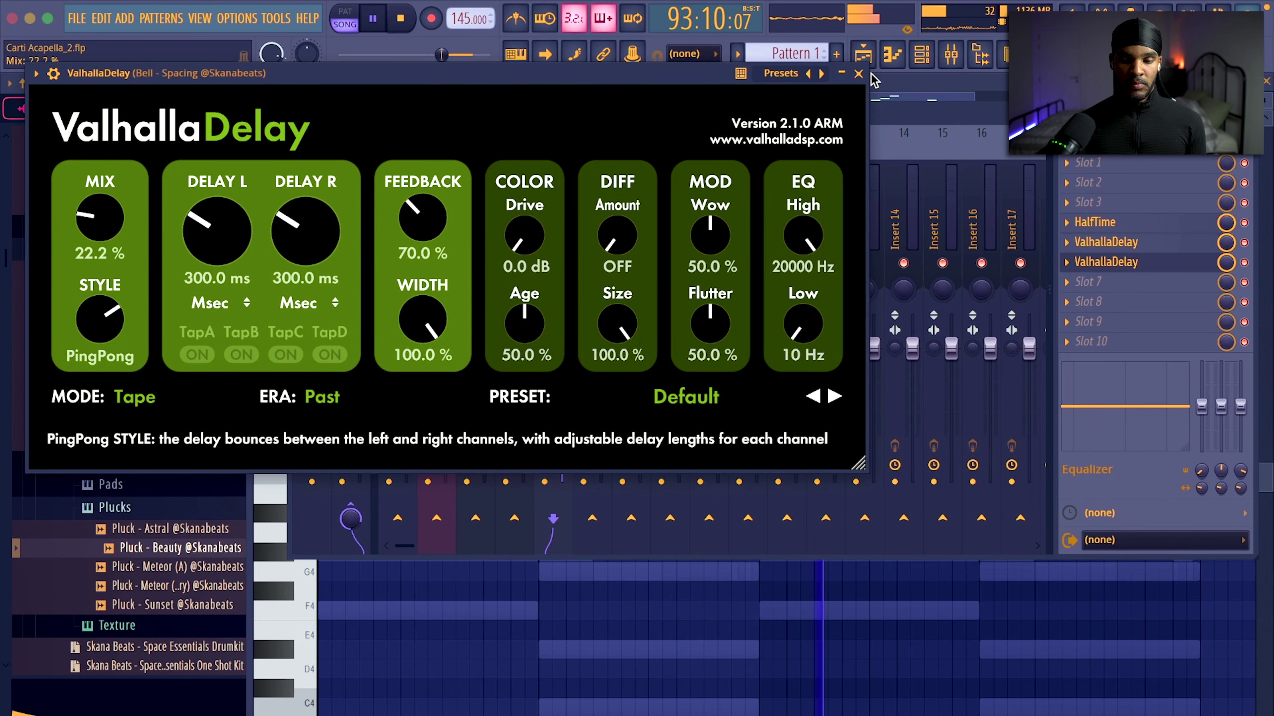
{"action": "left_click", "coordinate": [858, 74]}
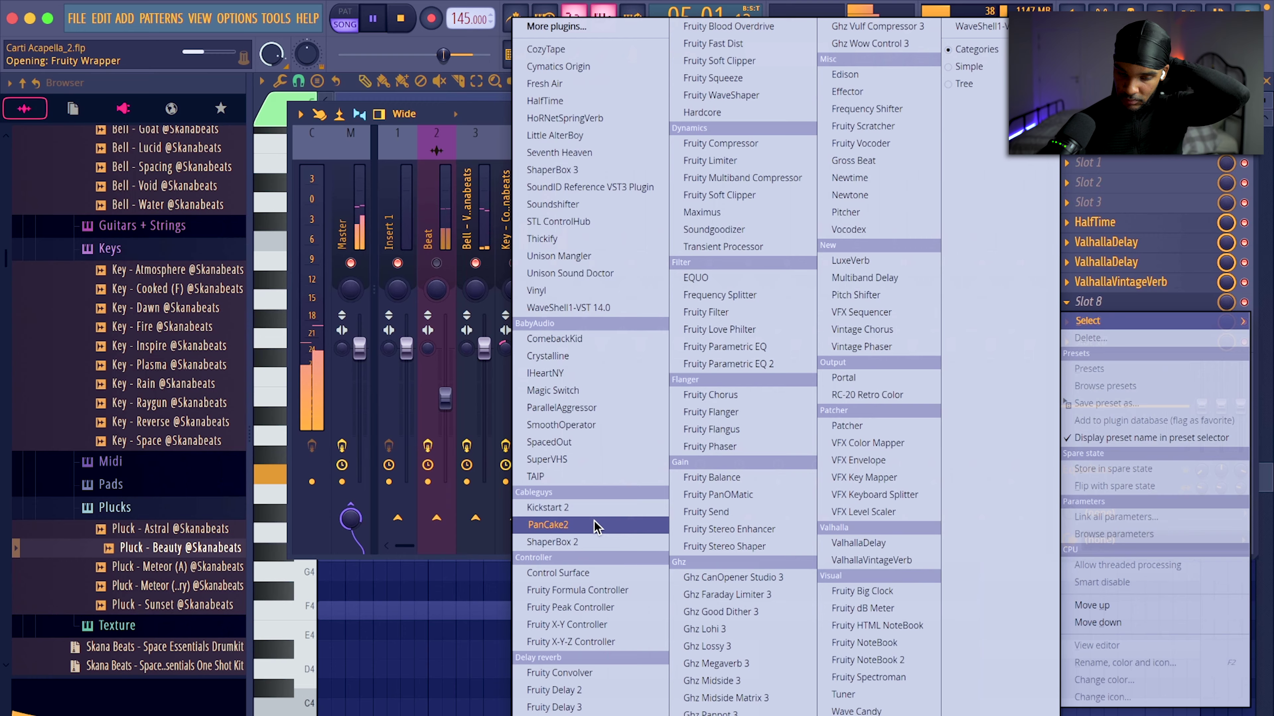
Add PanCake2 to slot 8 with the mix at about 89% and the LFO length at 4 Bars
{"action": "left_click", "coordinate": [597, 525]}
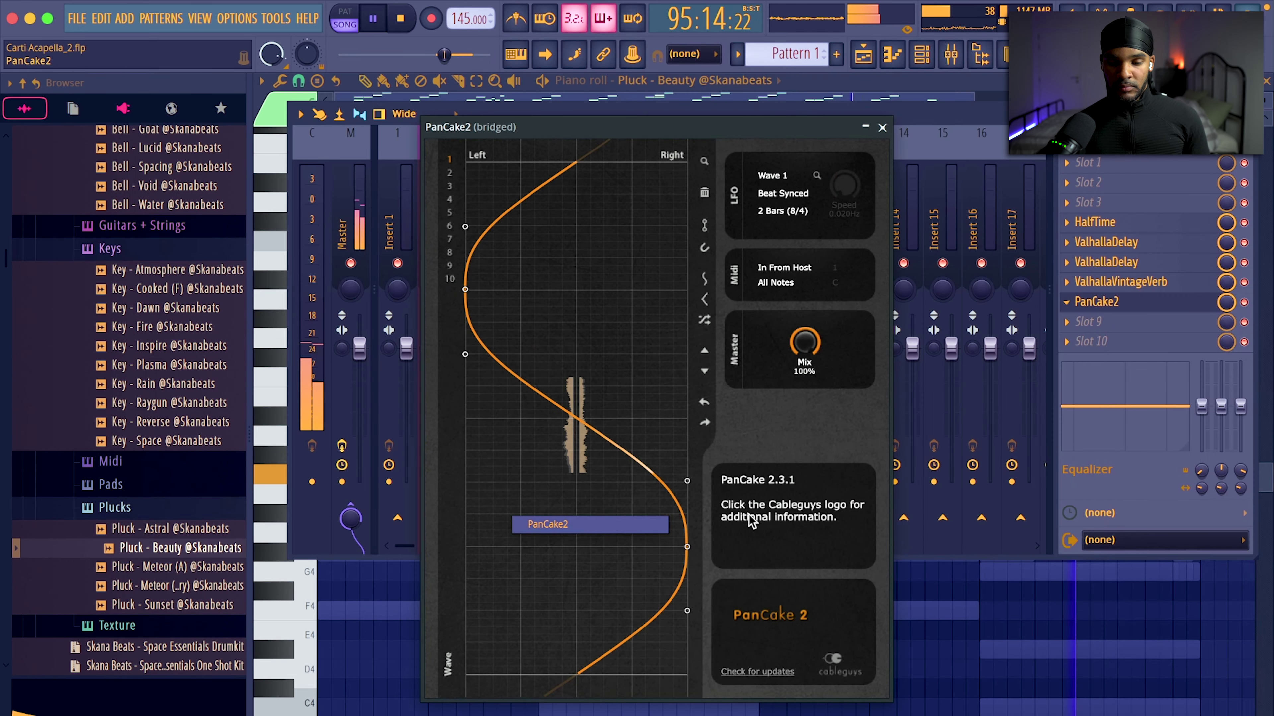
{"action": "left_click_drag", "start_coordinate": [794, 335], "coordinate": [794, 342]}
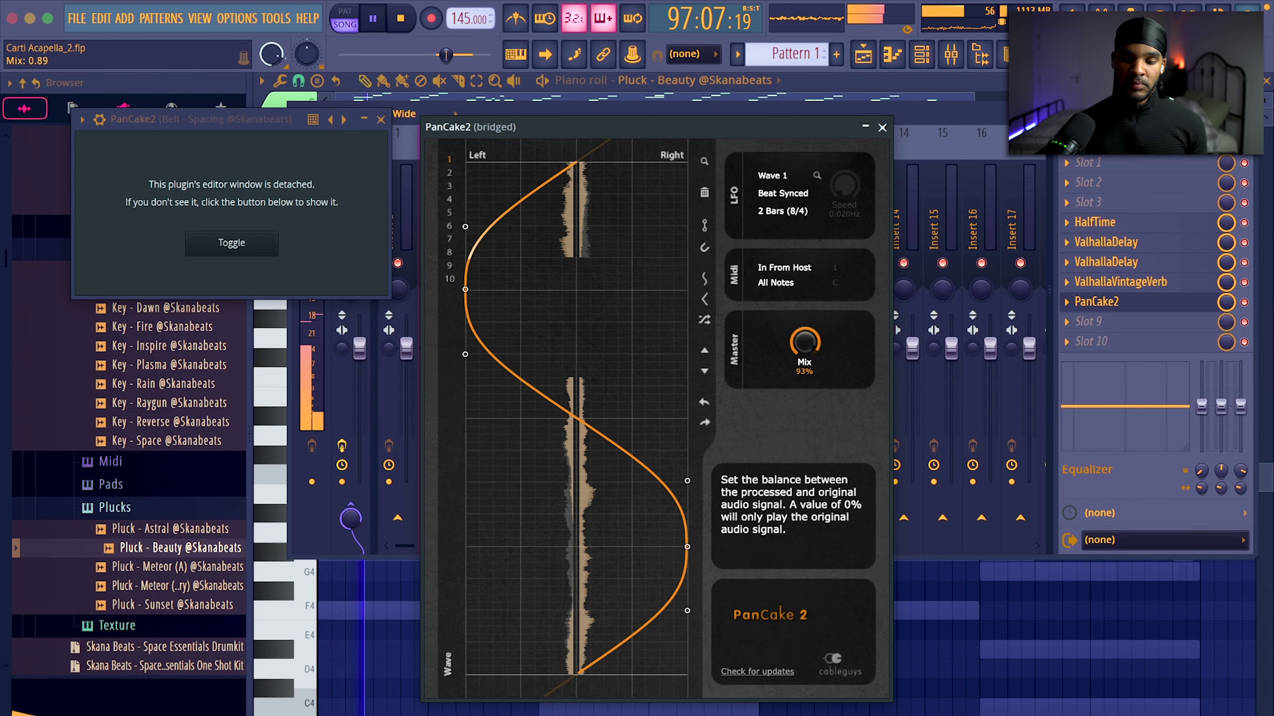
{"action": "left_click", "coordinate": [807, 211]}
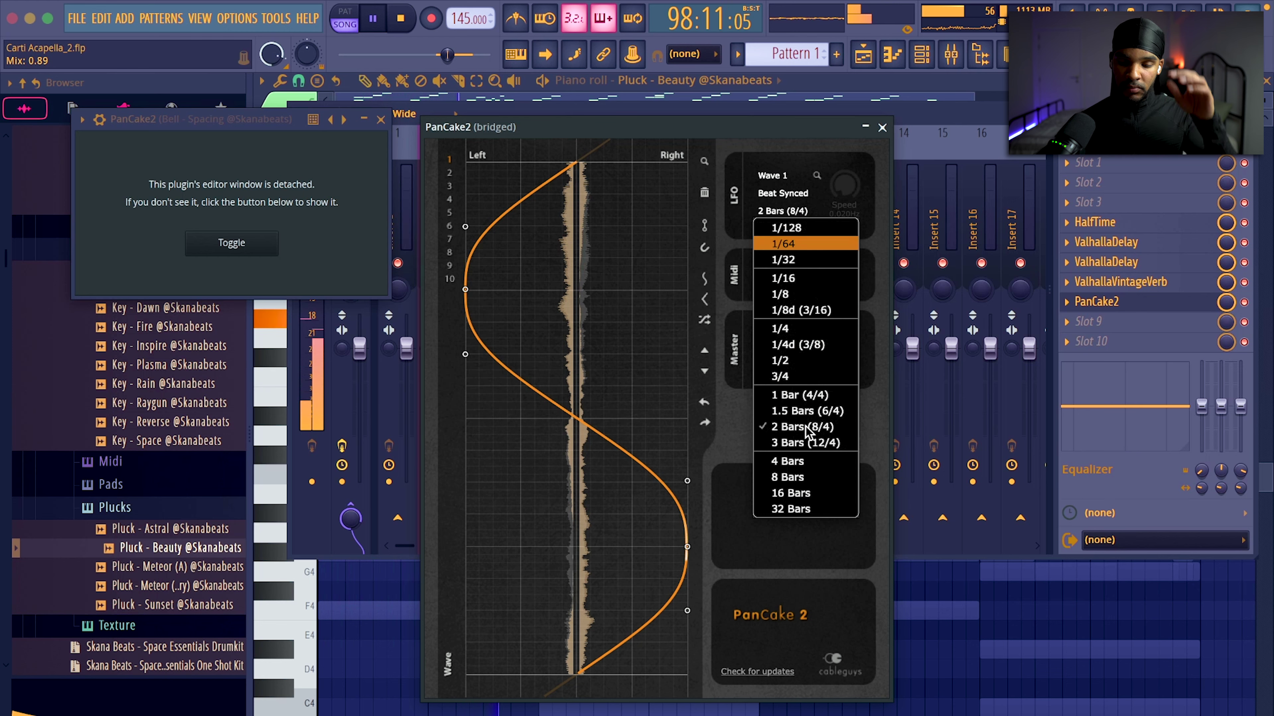
{"action": "left_click", "coordinate": [792, 464]}
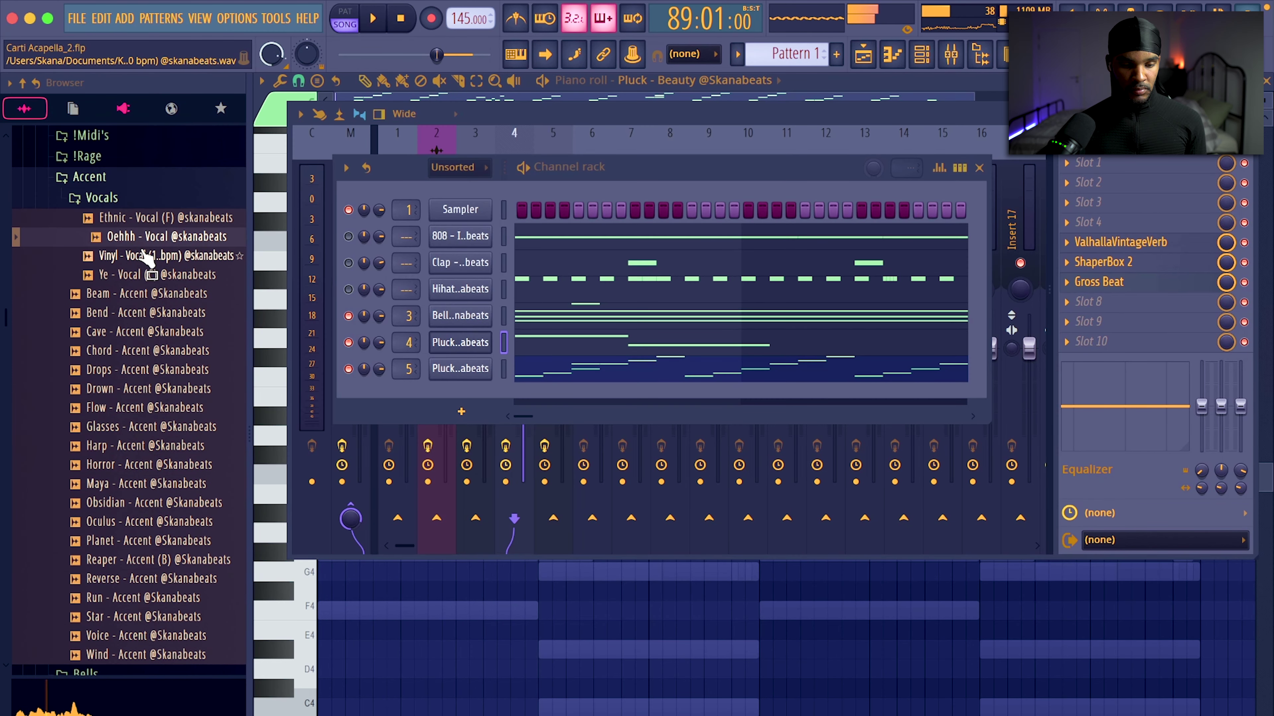
Load the Oehhh - Vocal sample into the channel routed to mixer track 4 and play the beat
{"action": "left_click_drag", "start_coordinate": [145, 257], "coordinate": [379, 311]}
{"action": "left_click_drag", "start_coordinate": [436, 344], "coordinate": [440, 344]}
{"action": "key", "text": "space"}
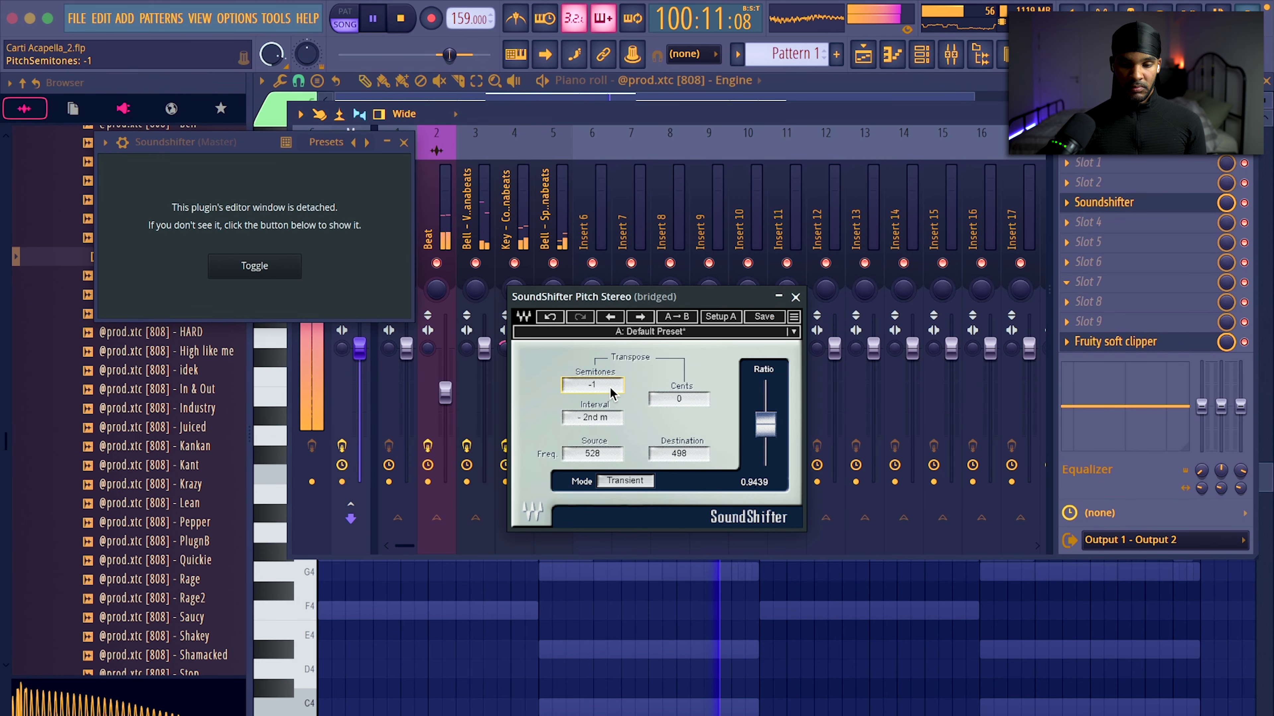
Insert ValhallaVintageVerb ahead of Soundshifter on the Master track and set its mix to about 9%
{"action": "left_click", "coordinate": [404, 144]}
{"action": "right_click", "coordinate": [1133, 219]}
{"action": "mouse_move", "coordinate": [1132, 222]}
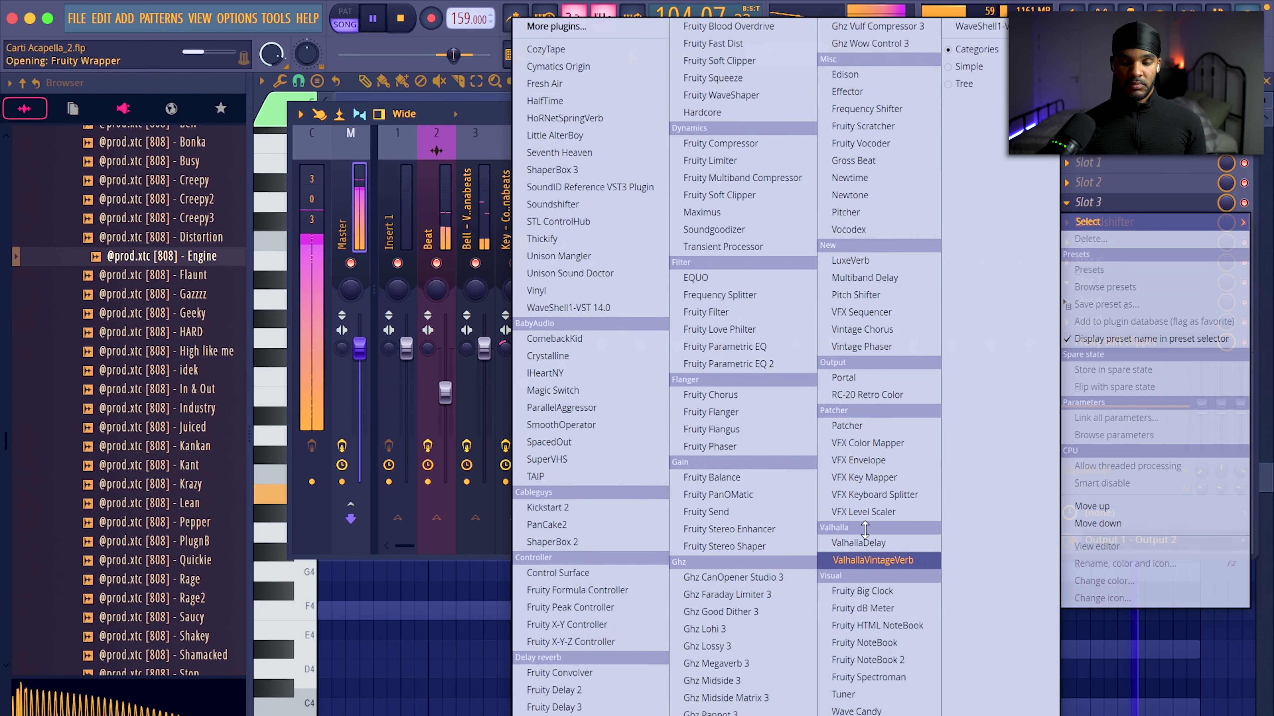
{"action": "left_click", "coordinate": [911, 565]}
{"action": "left_click_drag", "start_coordinate": [178, 313], "coordinate": [183, 446]}
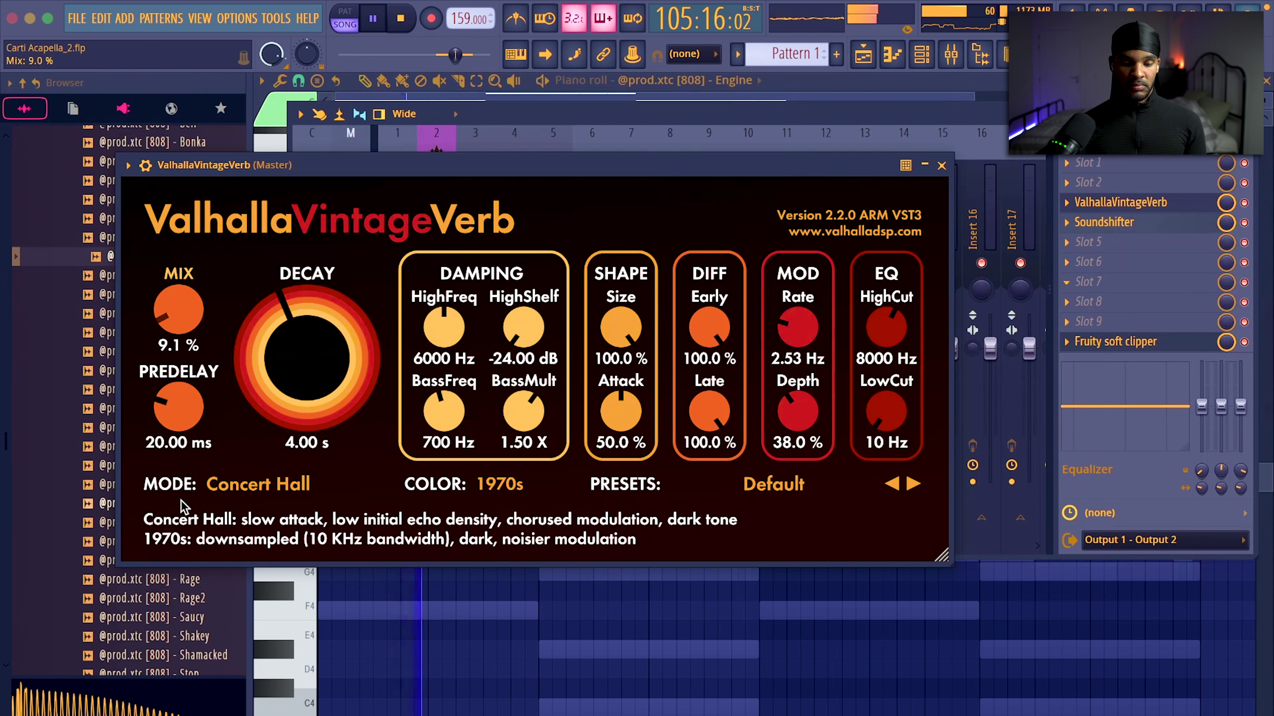
{"action": "left_click_drag", "start_coordinate": [181, 507], "coordinate": [182, 503]}
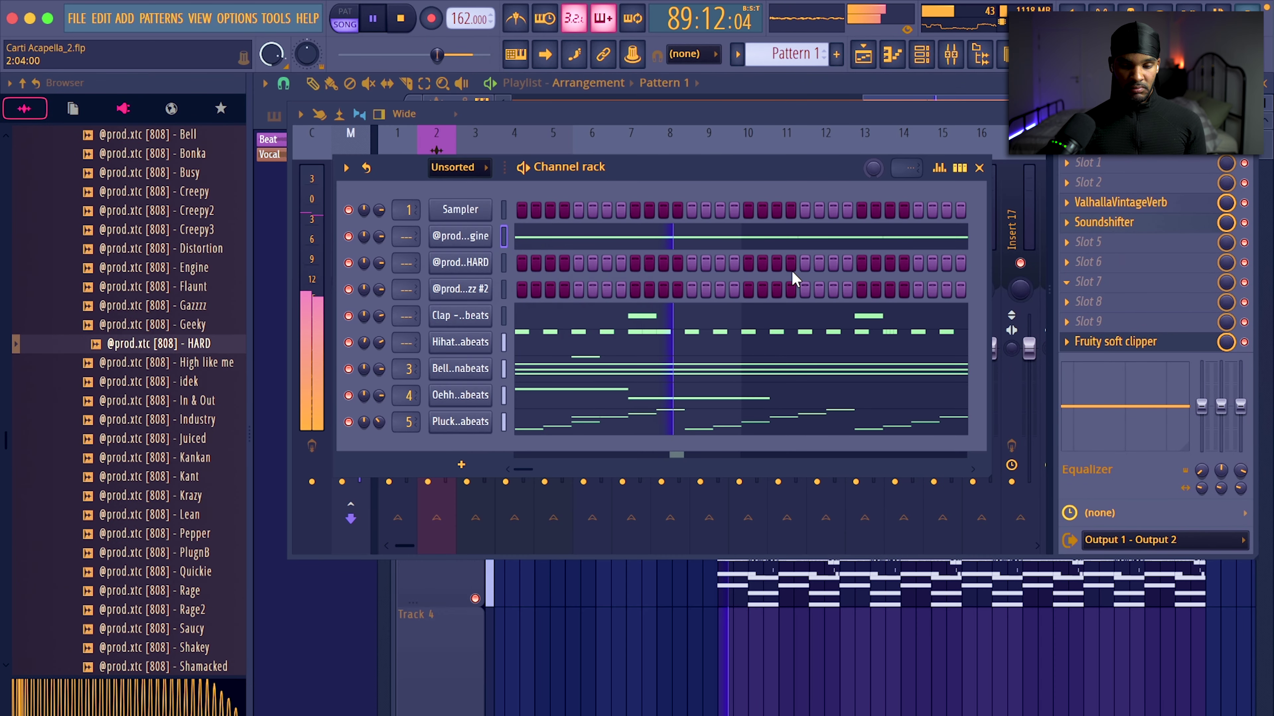
Open the 808 - Engine channel's notes in the piano roll and play them back
{"action": "left_click", "coordinate": [572, 245]}
{"action": "key", "text": "space"}
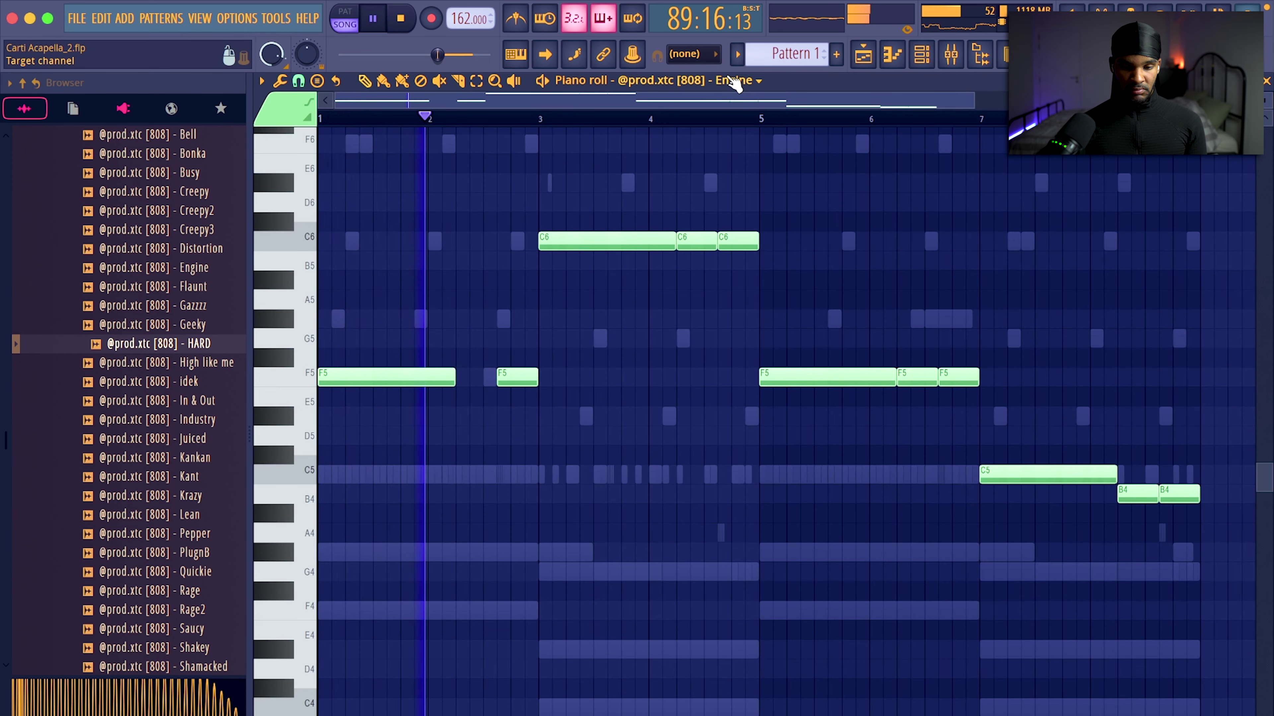
{"action": "key", "text": "F6"}
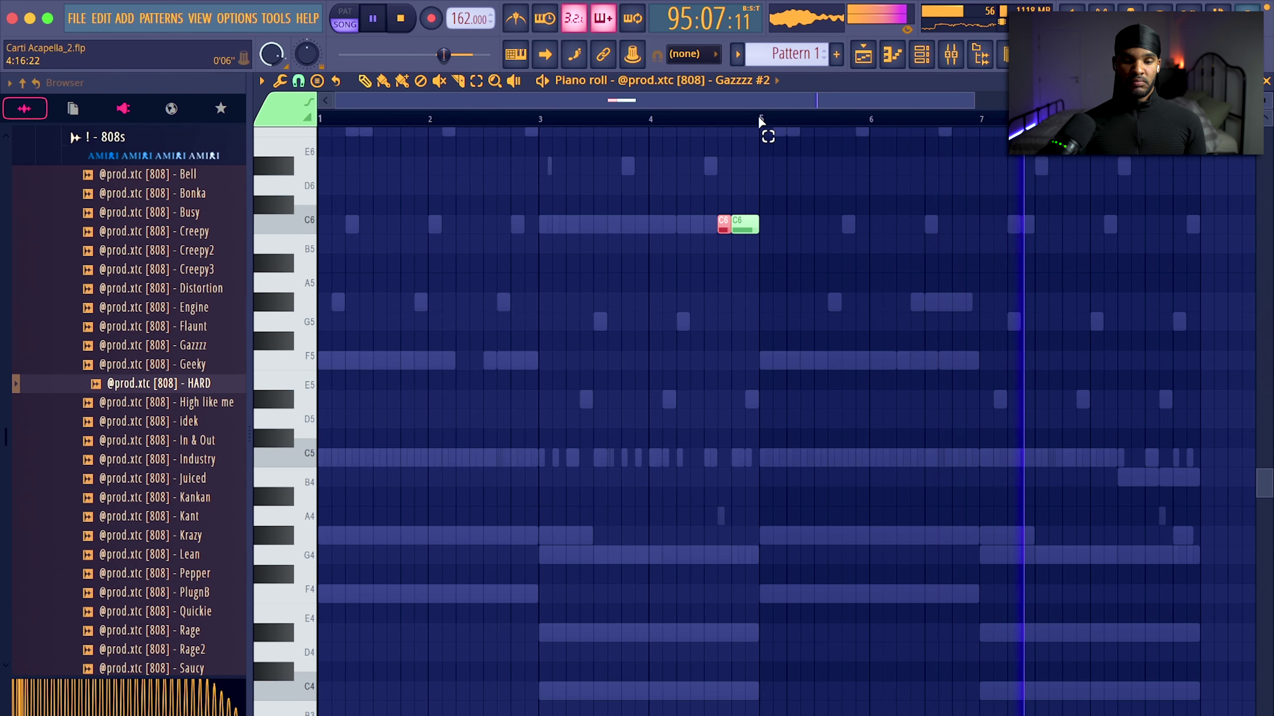
Duplicate the first four bars of the 808 - Gazzzz #2 channel, repeating its two C6 notes four bars further on
{"action": "left_click_drag", "start_coordinate": [759, 120], "coordinate": [259, 183]}
{"action": "key", "text": "super+b"}
{"action": "key", "text": "super+d"}
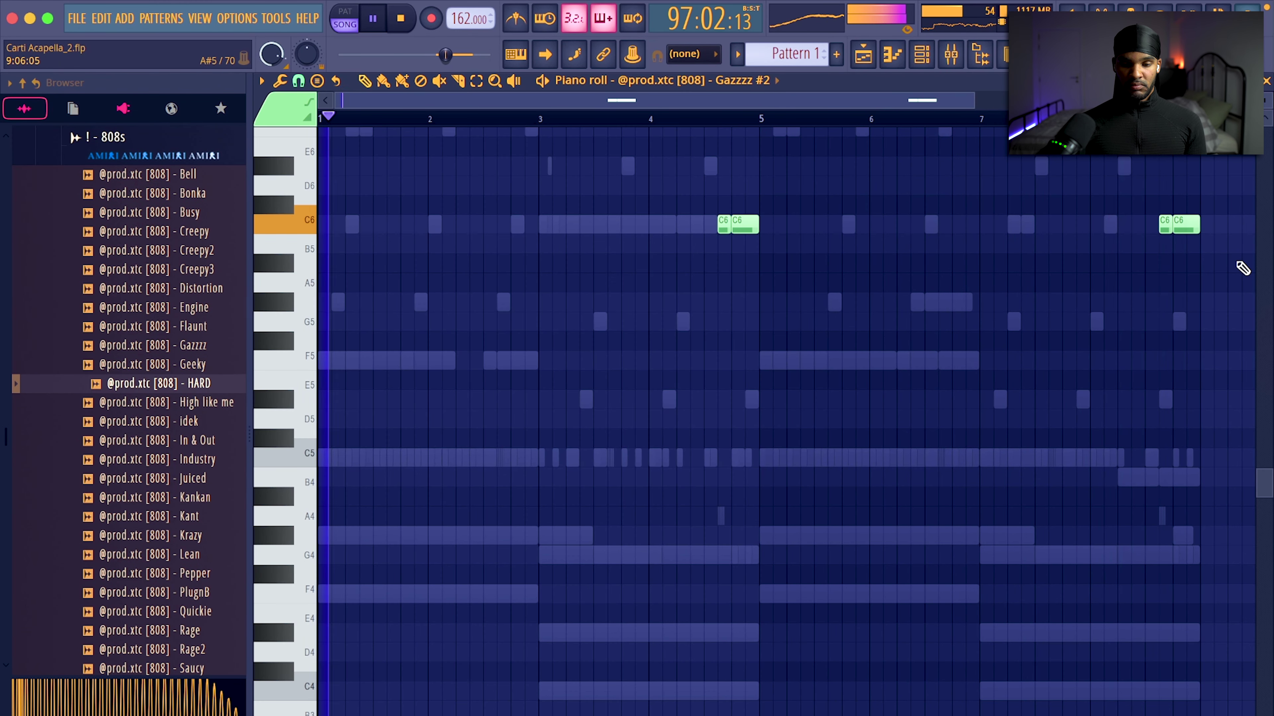
Set the 808 - Gazzzz #2 channel's volume envelope to full hold with 0% sustain, and check the mixer
{"action": "key", "text": "F6"}
{"action": "right_click", "coordinate": [470, 289]}
{"action": "left_click", "coordinate": [525, 405]}
{"action": "left_click", "coordinate": [475, 290]}
{"action": "left_click", "coordinate": [384, 229]}
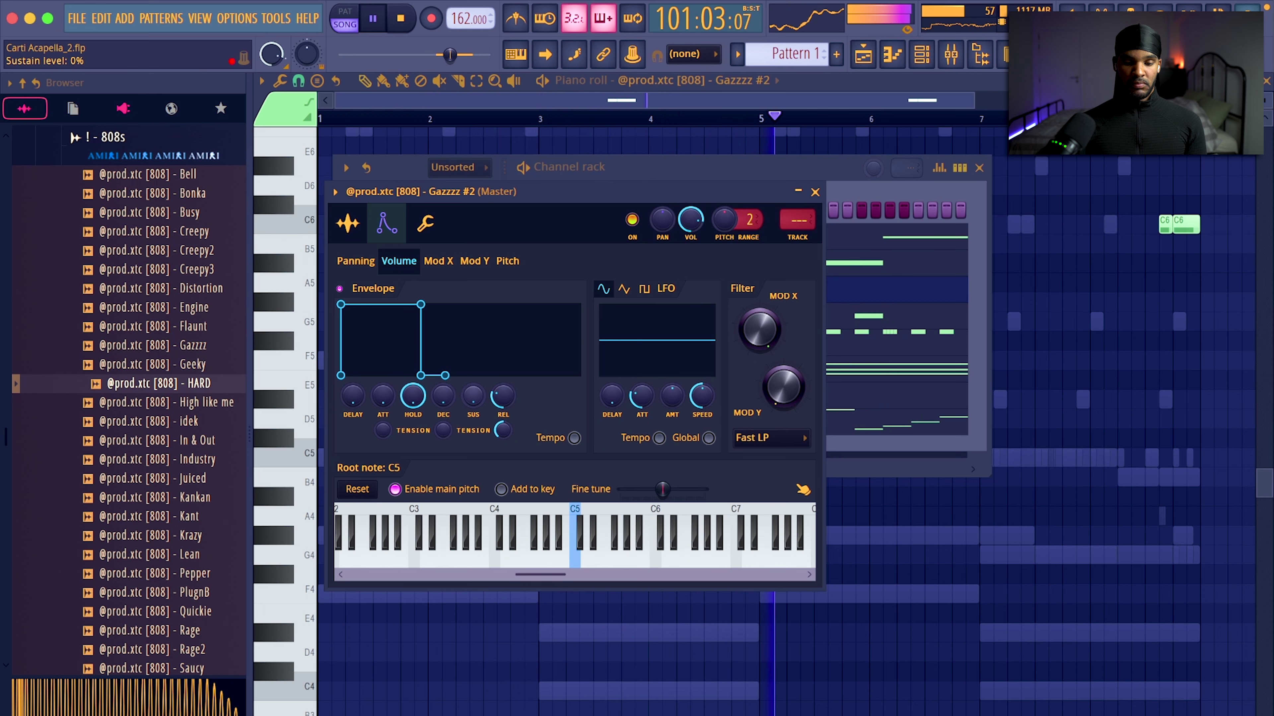
{"action": "key", "text": "F9"}
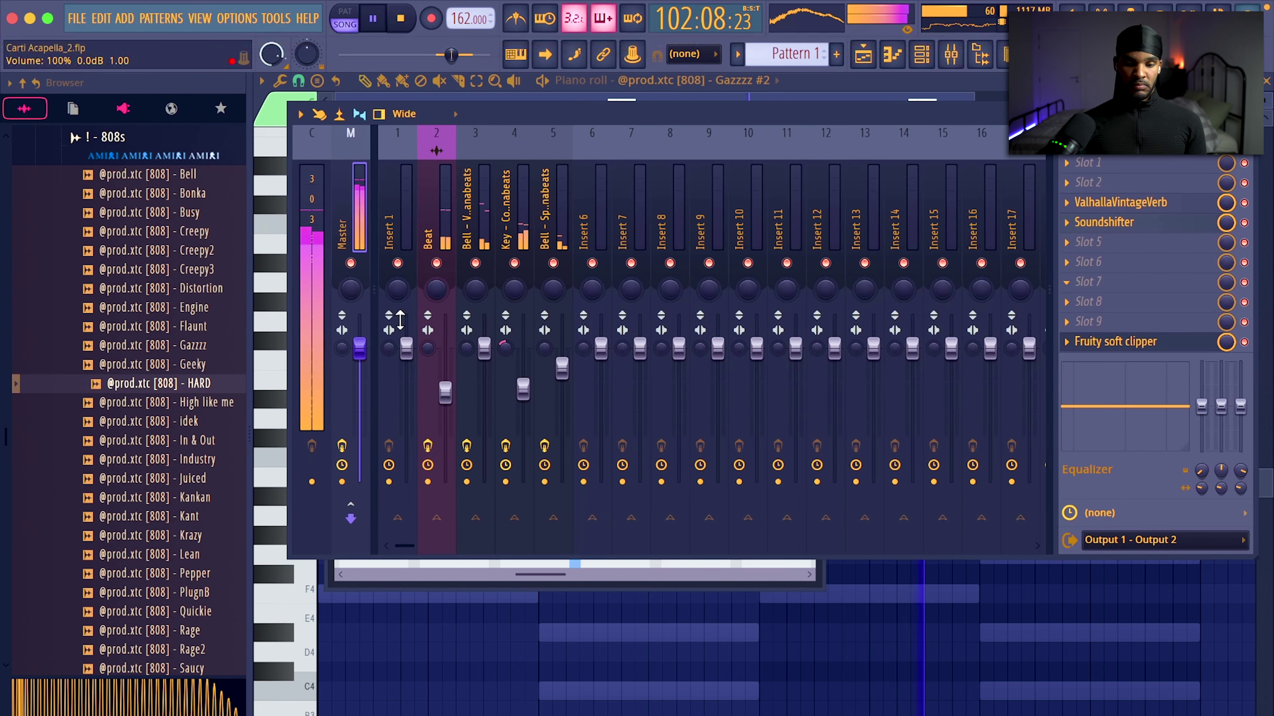
{"action": "right_click", "coordinate": [923, 605]}
{"action": "left_click", "coordinate": [951, 55]}
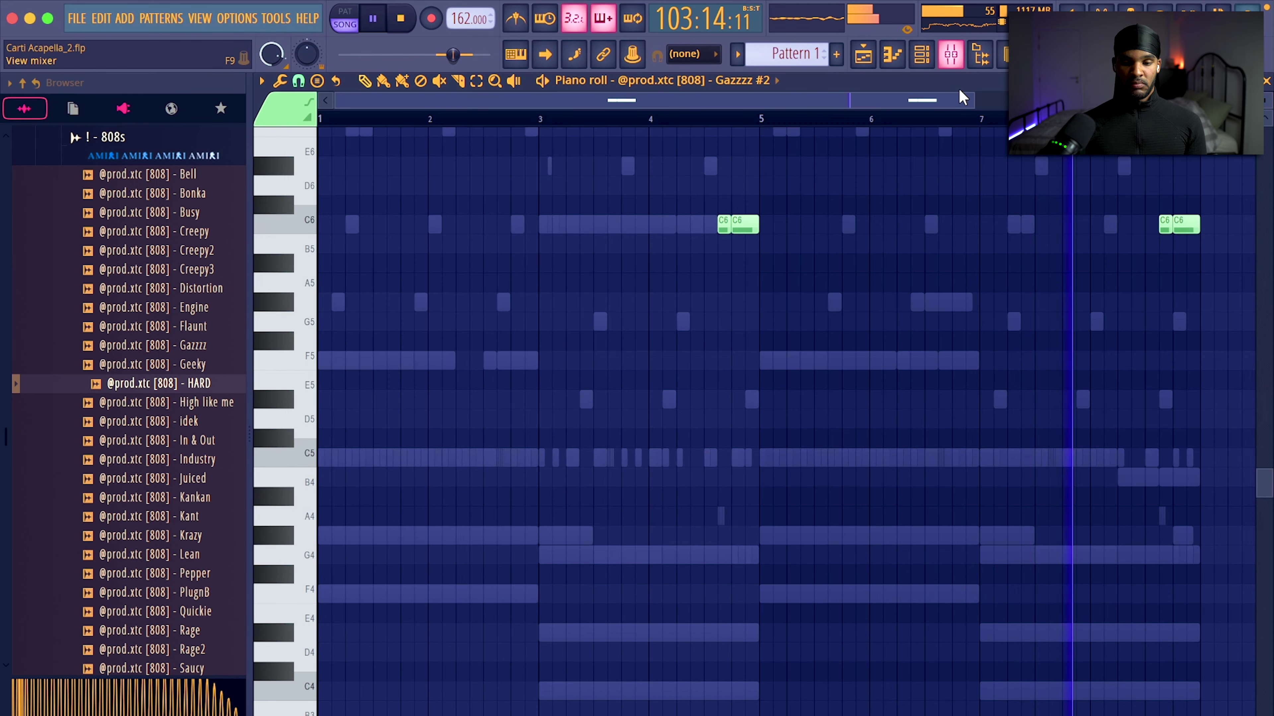
Duplicate the first four bars of the 808 - HARD channel, repeating its C5 note four bars further on
{"action": "left_click", "coordinate": [921, 54]}
{"action": "left_click", "coordinate": [589, 276]}
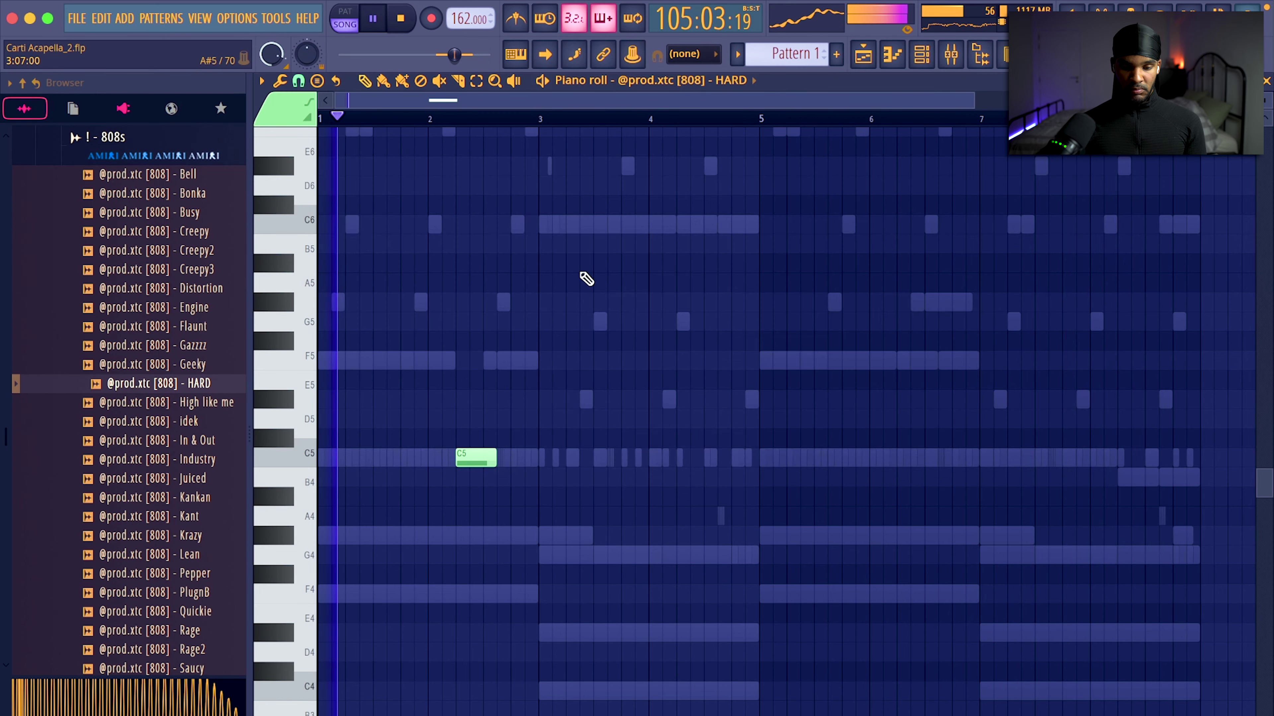
{"action": "left_click_drag", "start_coordinate": [762, 121], "coordinate": [321, 120]}
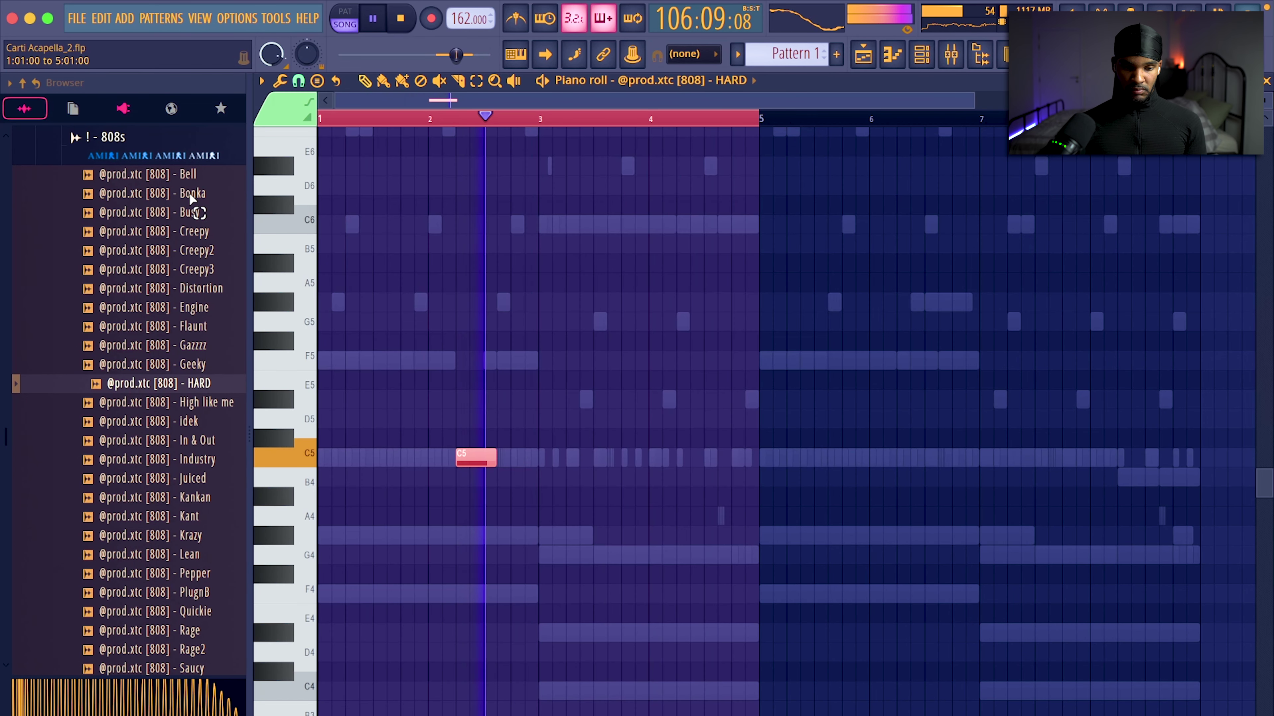
{"action": "key", "text": "ctrl+b"}
In the 808 - Engine channel, delete the middle F5 note of bar 6 and the short F5 note ending that bar
{"action": "left_click", "coordinate": [702, 80]}
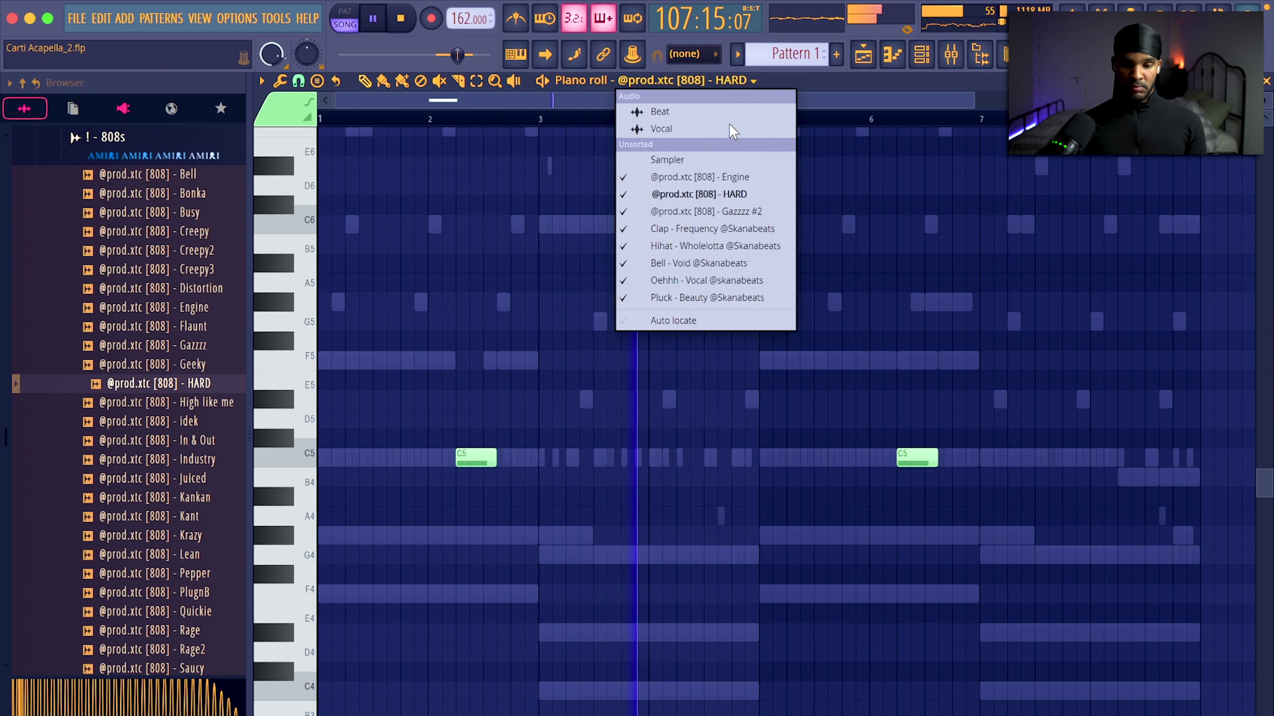
{"action": "left_click", "coordinate": [699, 176]}
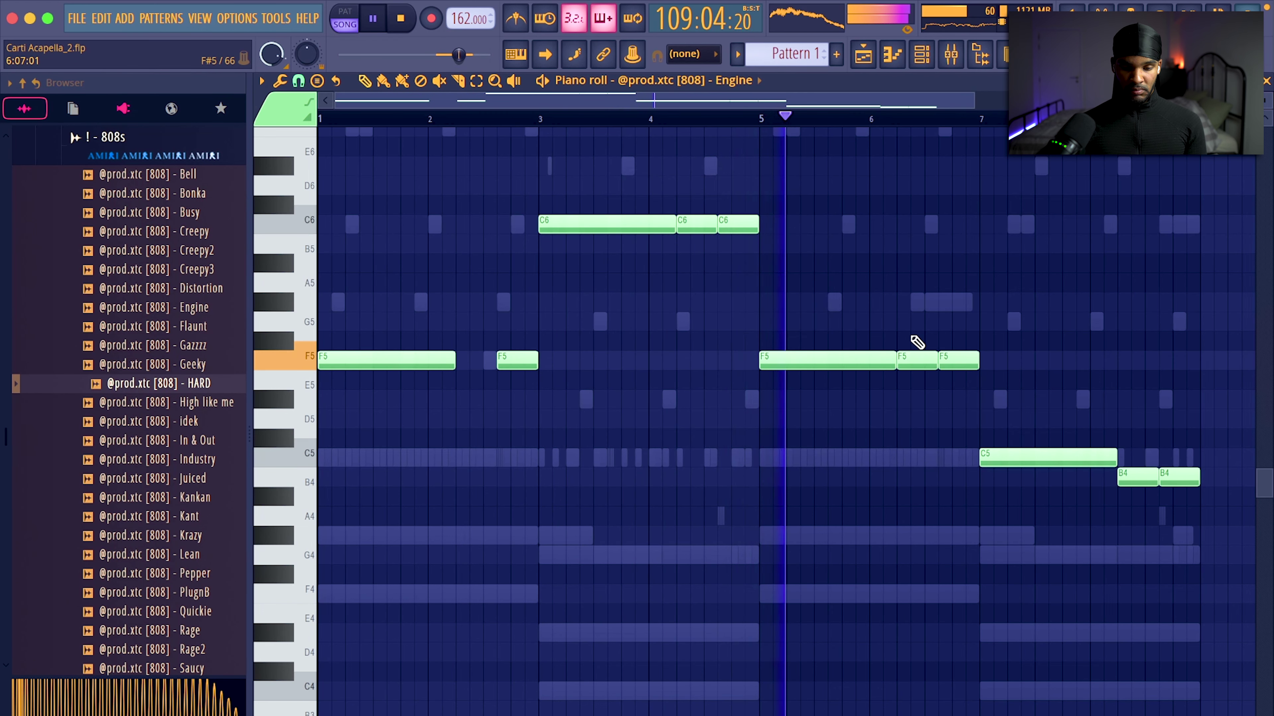
{"action": "right_click", "coordinate": [915, 360]}
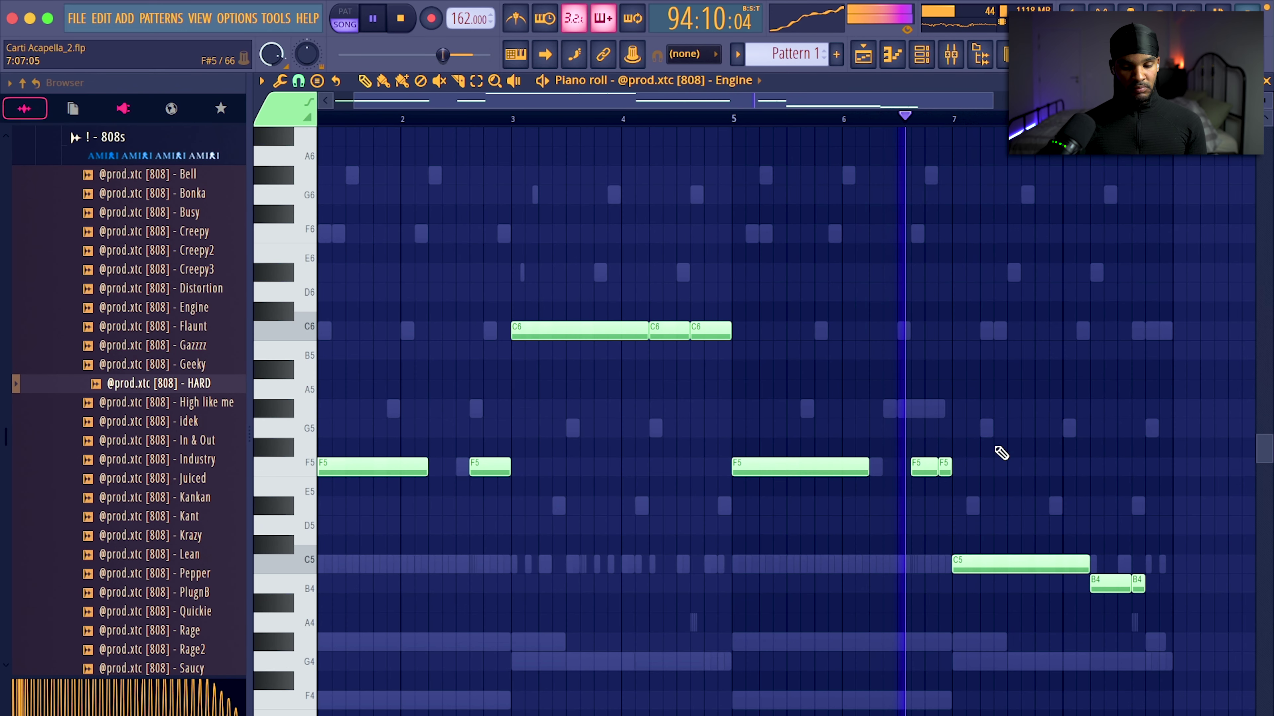
{"action": "right_click", "coordinate": [945, 467]}
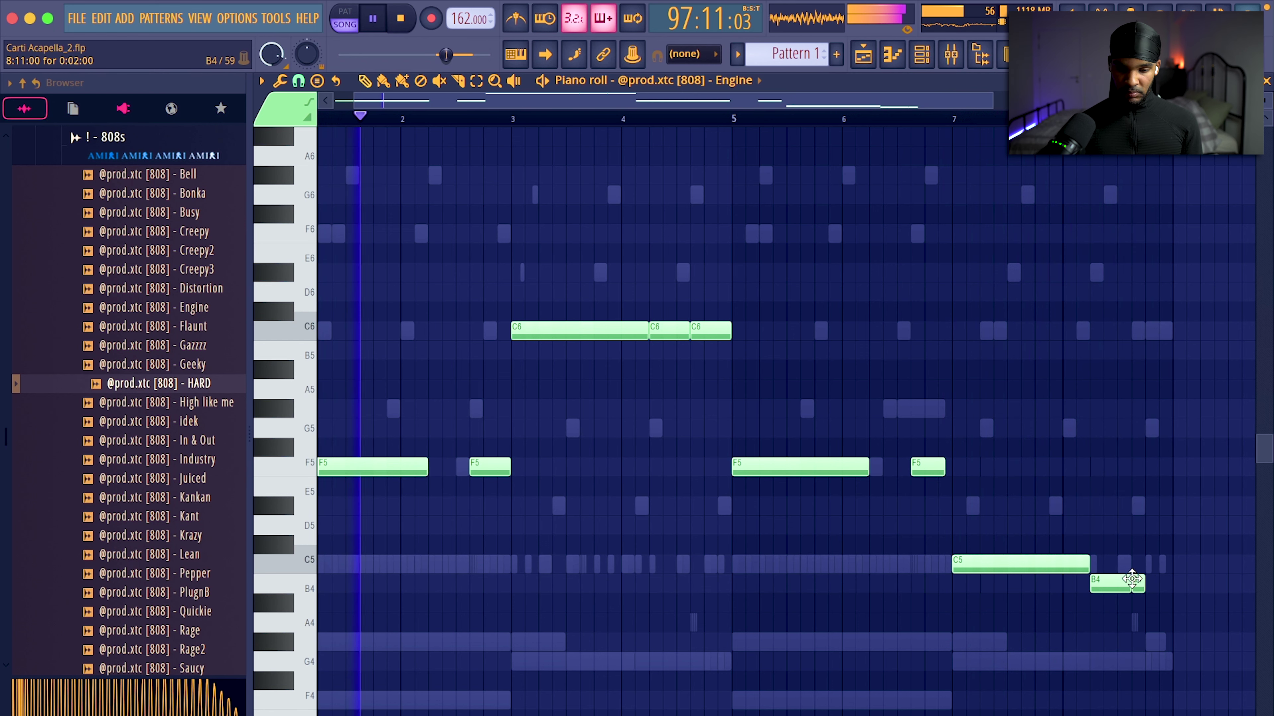
Audition the samples in the Kicks folder, including Abused, Calmdown, Fast, Softy and Muffed, against the playing beat
{"action": "left_click", "coordinate": [142, 160]}
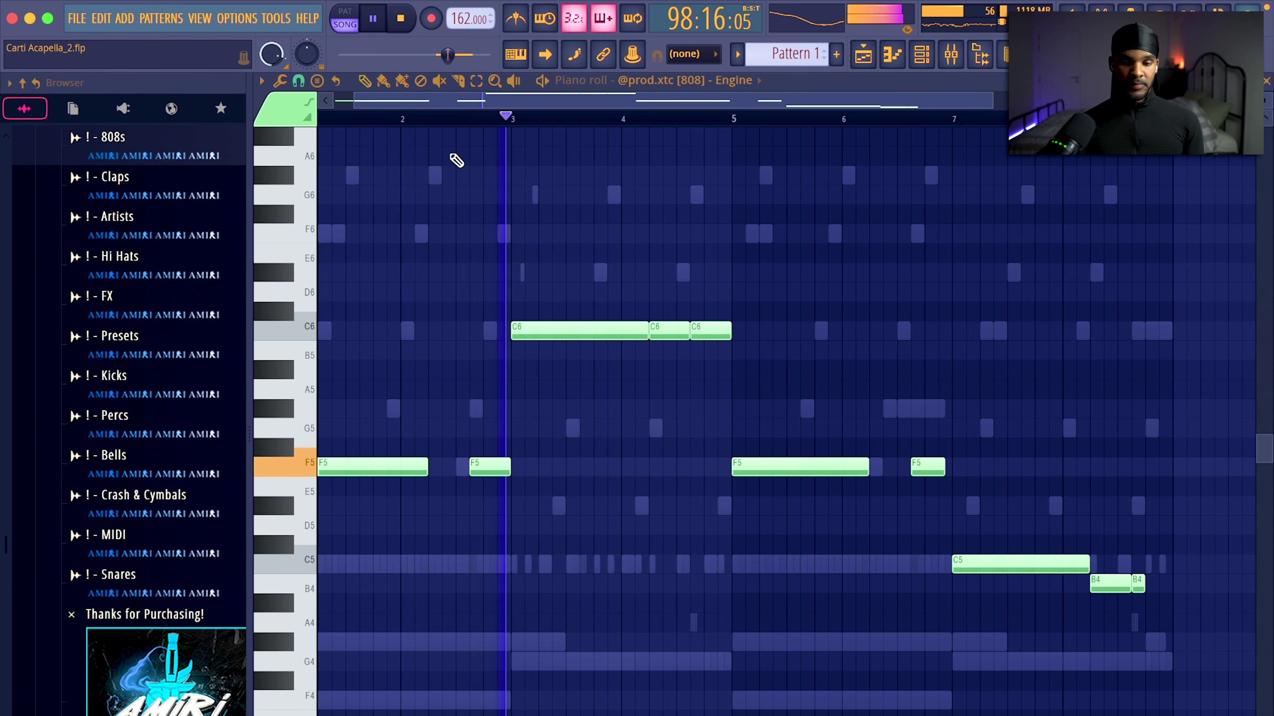
{"action": "left_click", "coordinate": [920, 55]}
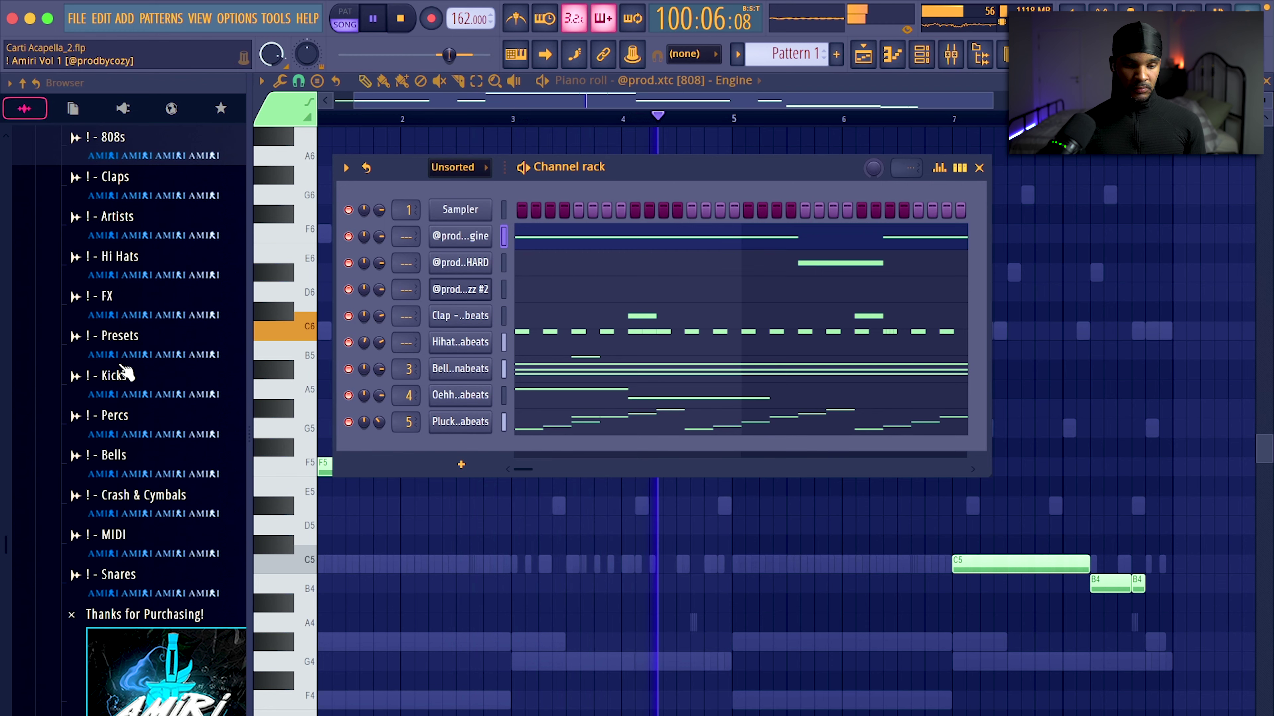
{"action": "left_click", "coordinate": [125, 374]}
{"action": "left_click", "coordinate": [162, 415]}
{"action": "left_click", "coordinate": [165, 434]}
{"action": "left_click", "coordinate": [171, 472]}
{"action": "left_click", "coordinate": [170, 436]}
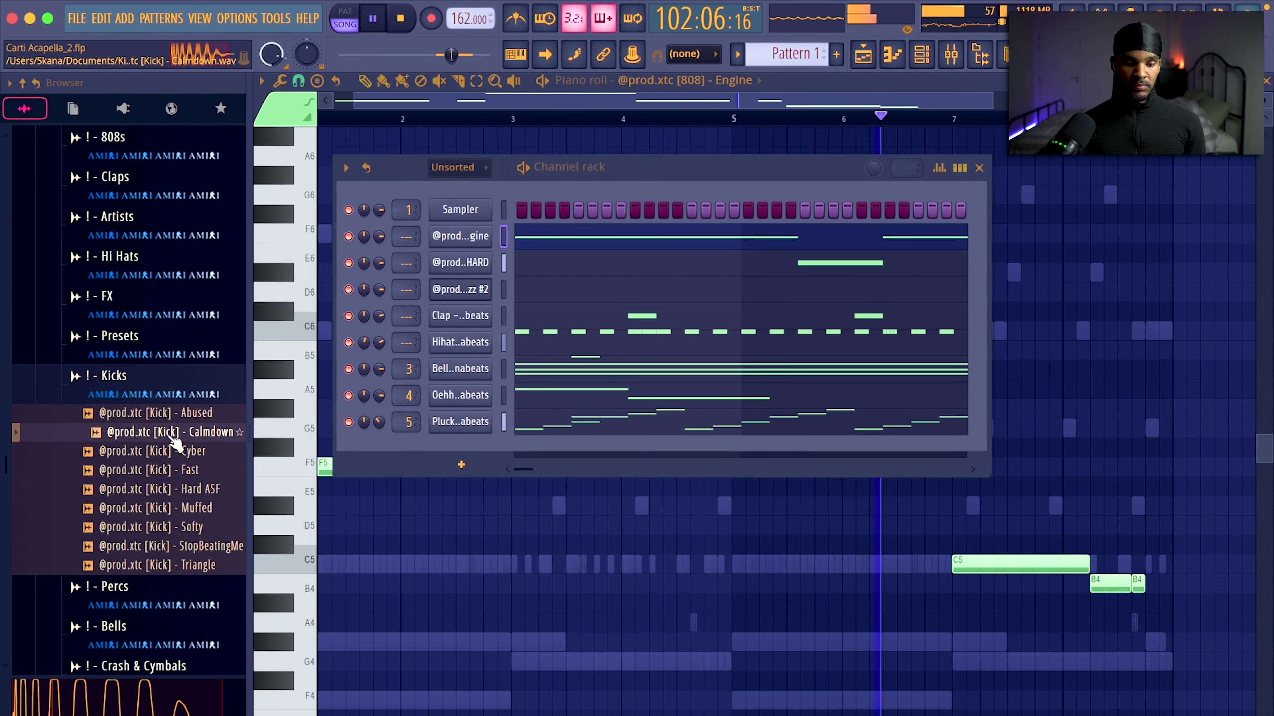
{"action": "left_click", "coordinate": [161, 527]}
{"action": "left_click", "coordinate": [161, 508]}
{"action": "left_click", "coordinate": [163, 383]}
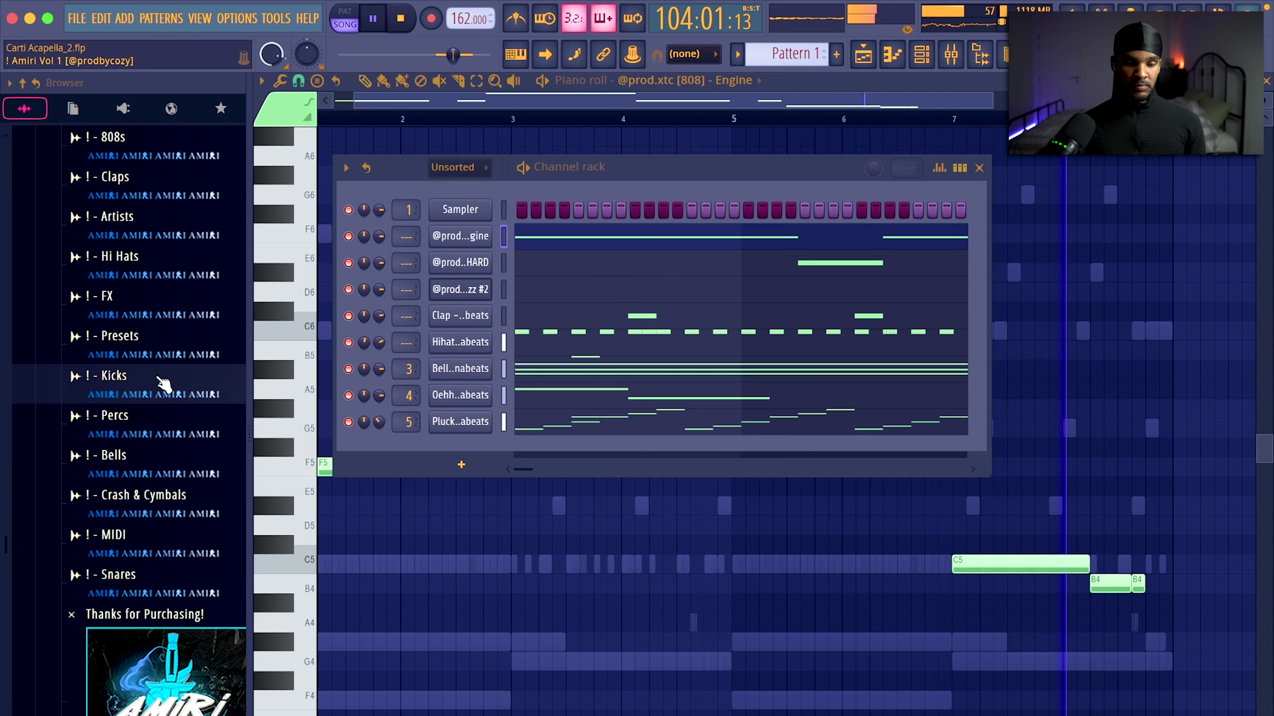
Audition the Hi Hats folder's samples, including Cool, Double, Favorite, Industry, Minecraft, Obersve, Reverb and Tickle
{"action": "left_click", "coordinate": [156, 255]}
{"action": "left_click", "coordinate": [161, 312]}
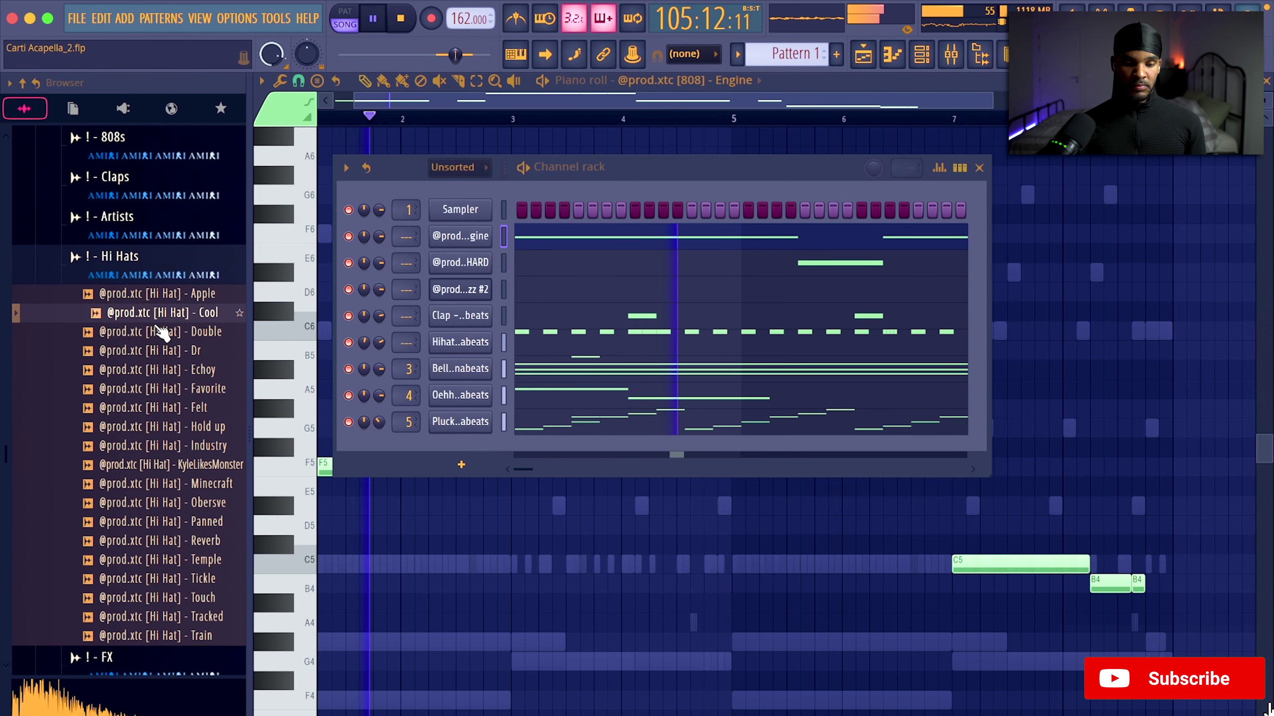
{"action": "left_click", "coordinate": [157, 332]}
{"action": "left_click", "coordinate": [160, 350]}
{"action": "left_click", "coordinate": [175, 389]}
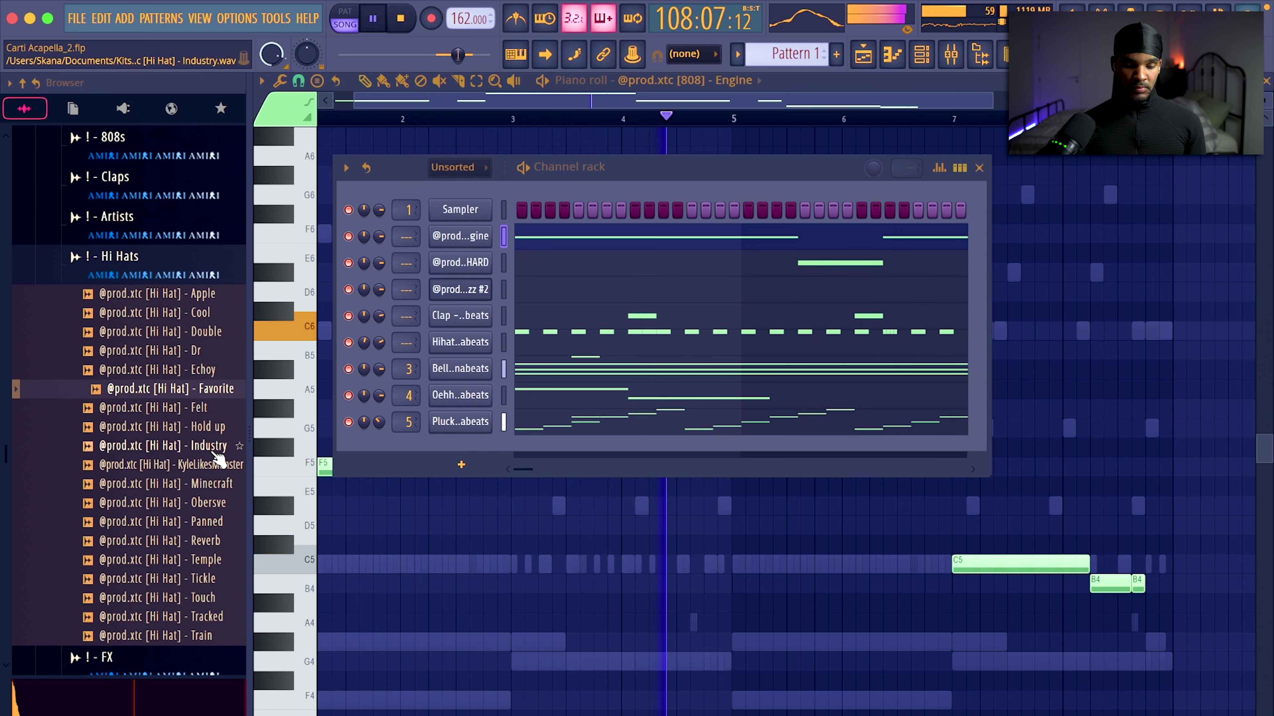
{"action": "left_click", "coordinate": [204, 445]}
{"action": "left_click", "coordinate": [206, 464]}
{"action": "left_click", "coordinate": [206, 484]}
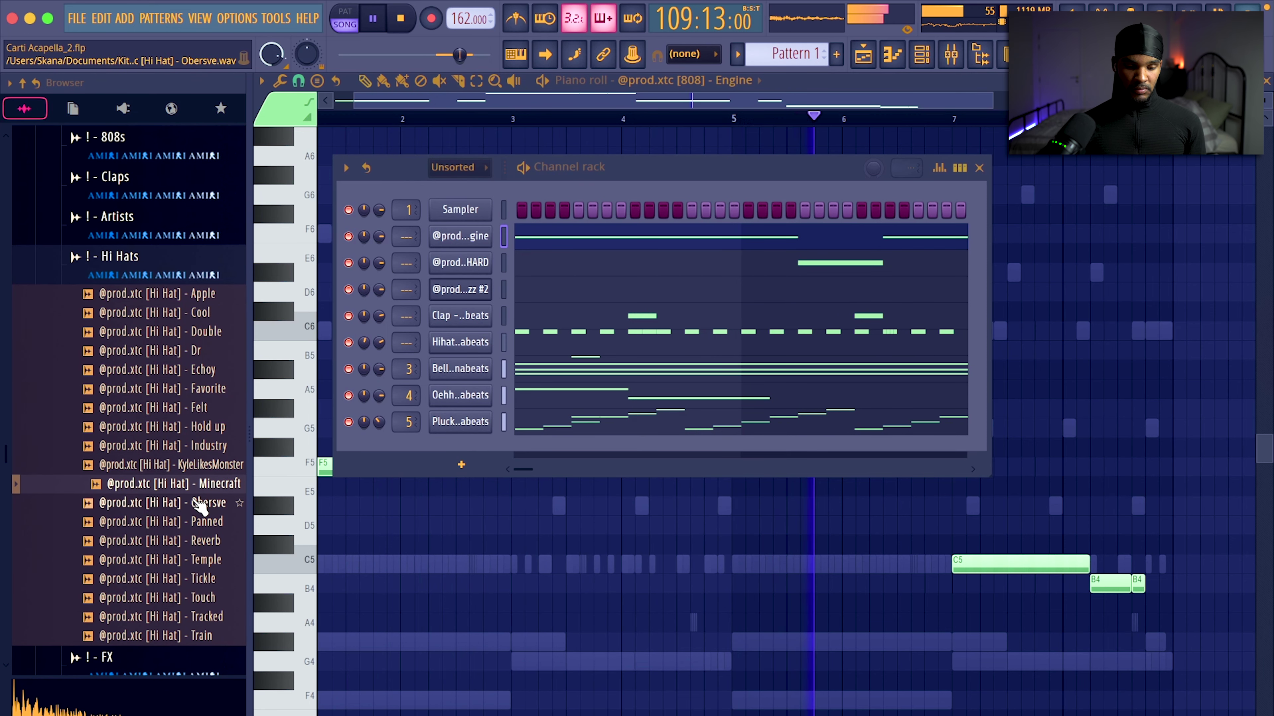
{"action": "left_click", "coordinate": [201, 503]}
{"action": "left_click", "coordinate": [193, 541]}
{"action": "left_click", "coordinate": [193, 580]}
{"action": "left_click", "coordinate": [187, 261]}
Audition samples in the Percs folder and add Perc (1) as a new channel
{"action": "scroll", "coordinate": [171, 337], "scroll_direction": "down", "scroll_amount": 2}
{"action": "left_click", "coordinate": [145, 341]}
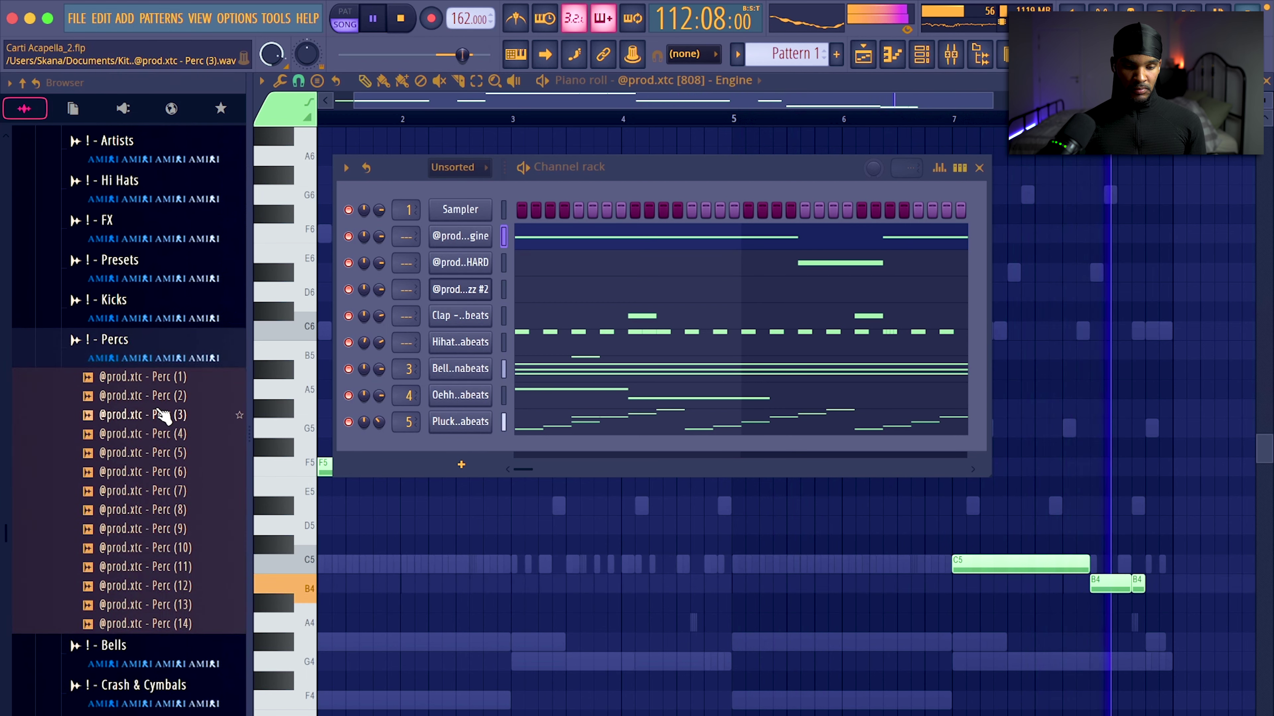
{"action": "left_click", "coordinate": [170, 383]}
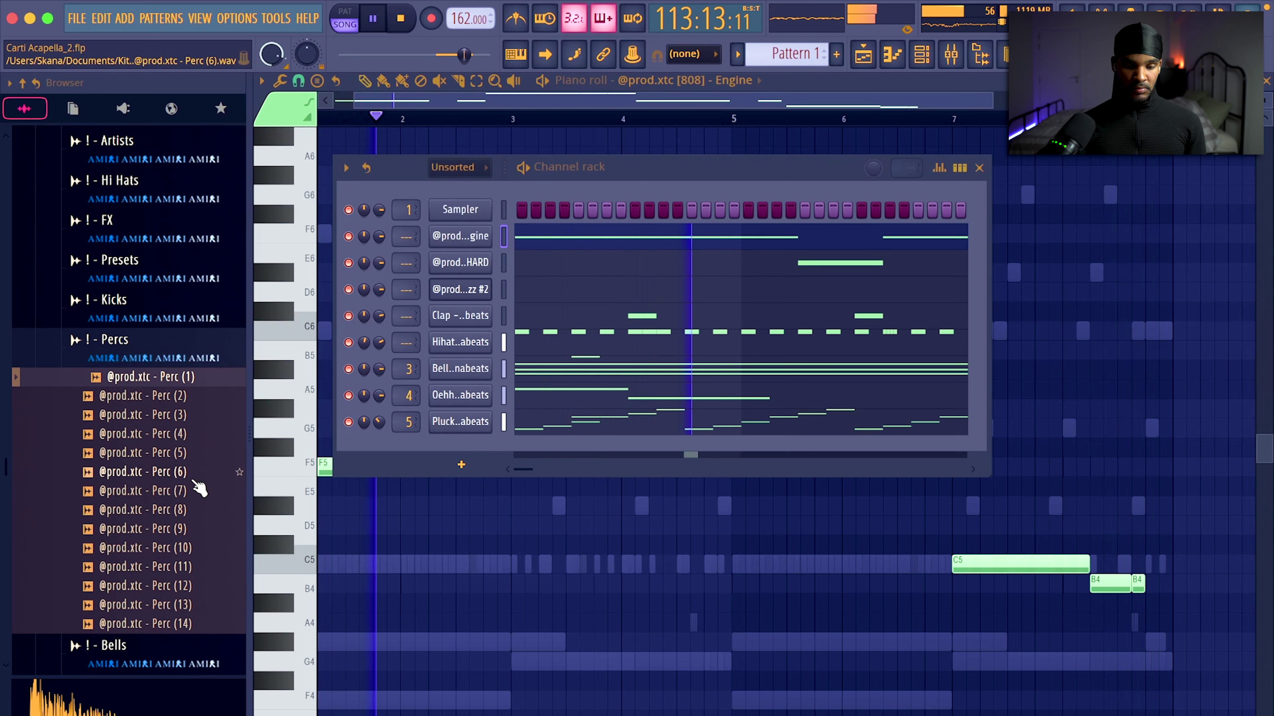
{"action": "left_click", "coordinate": [175, 472]}
{"action": "left_click", "coordinate": [173, 452]}
{"action": "left_click_drag", "start_coordinate": [166, 384], "coordinate": [443, 472]}
Audition Perc (11) and further percs, plus the Dank, Krank and Spank samples in the Bells folder
{"action": "left_click_drag", "start_coordinate": [191, 585], "coordinate": [190, 566]}
{"action": "left_click", "coordinate": [187, 567]}
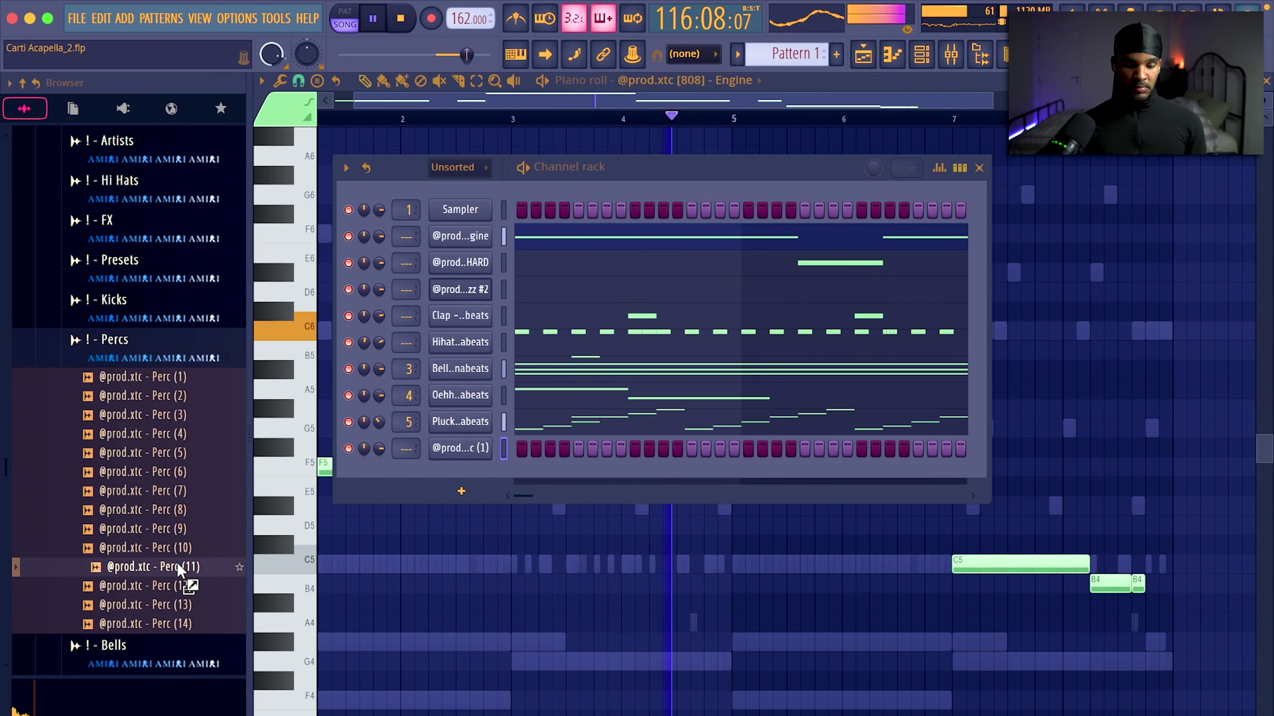
{"action": "scroll", "coordinate": [191, 552], "scroll_direction": "down", "scroll_amount": 3}
{"action": "left_click", "coordinate": [193, 511]}
{"action": "left_click", "coordinate": [183, 475]}
{"action": "scroll", "coordinate": [183, 475], "scroll_direction": "down", "scroll_amount": 3}
{"action": "left_click", "coordinate": [116, 379]}
{"action": "left_click", "coordinate": [165, 436]}
{"action": "left_click", "coordinate": [180, 419]}
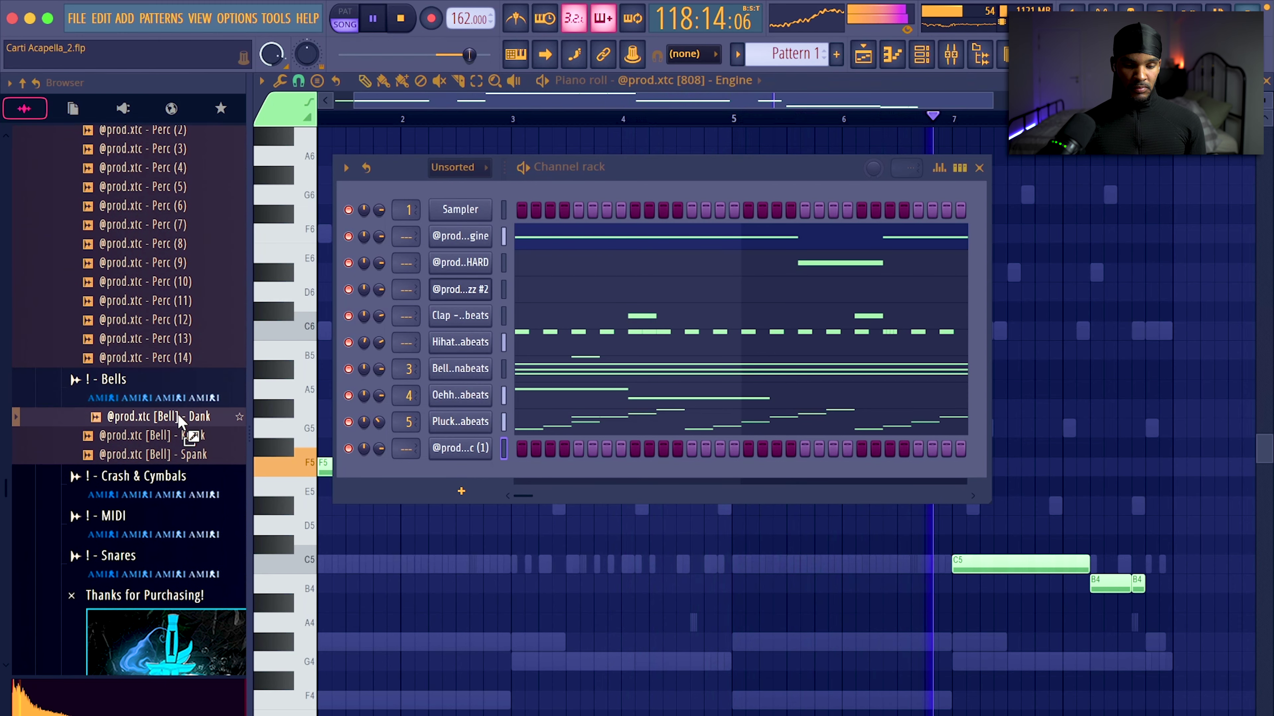
{"action": "left_click", "coordinate": [190, 454]}
Audition the Snares folder, add Snare - Beatit as a new channel and load it in place of the Clap sample
{"action": "scroll", "coordinate": [156, 416], "scroll_direction": "down", "scroll_amount": 3}
{"action": "left_click", "coordinate": [130, 449]}
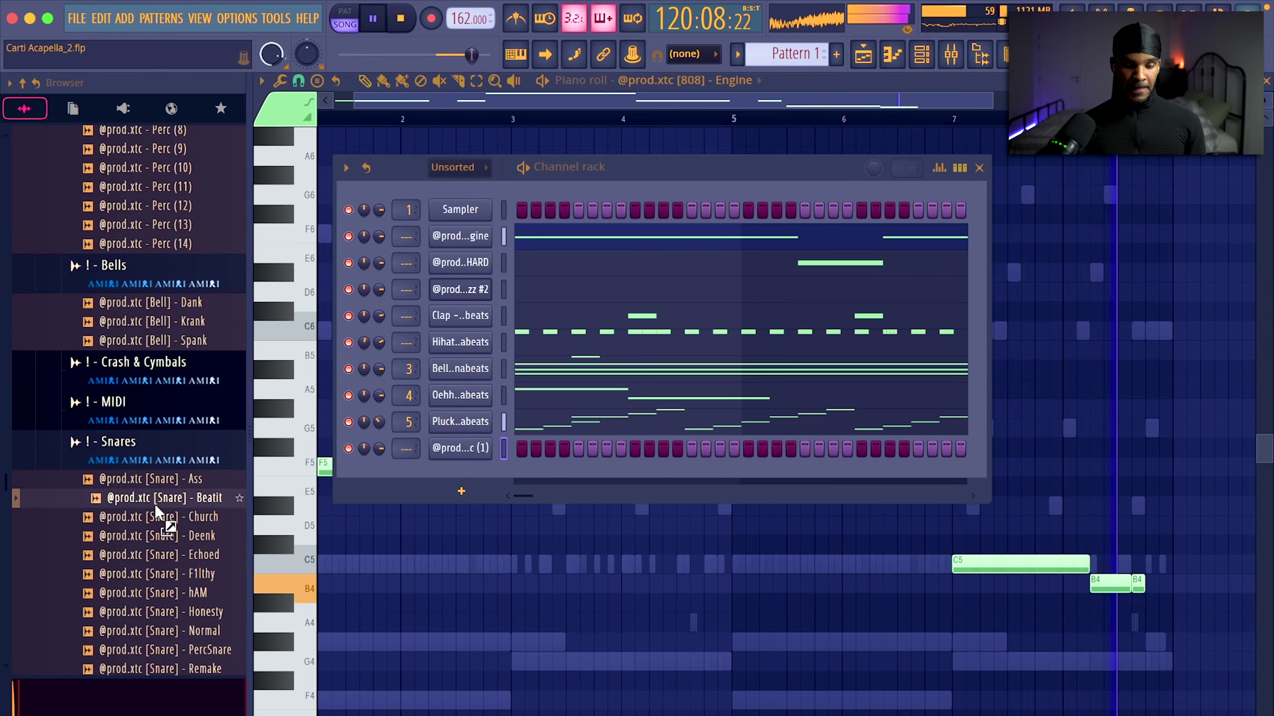
{"action": "scroll", "coordinate": [193, 437], "scroll_direction": "down", "scroll_amount": 3}
{"action": "left_click", "coordinate": [175, 365]}
{"action": "left_click", "coordinate": [168, 346]}
{"action": "left_click_drag", "start_coordinate": [168, 345], "coordinate": [469, 318]}
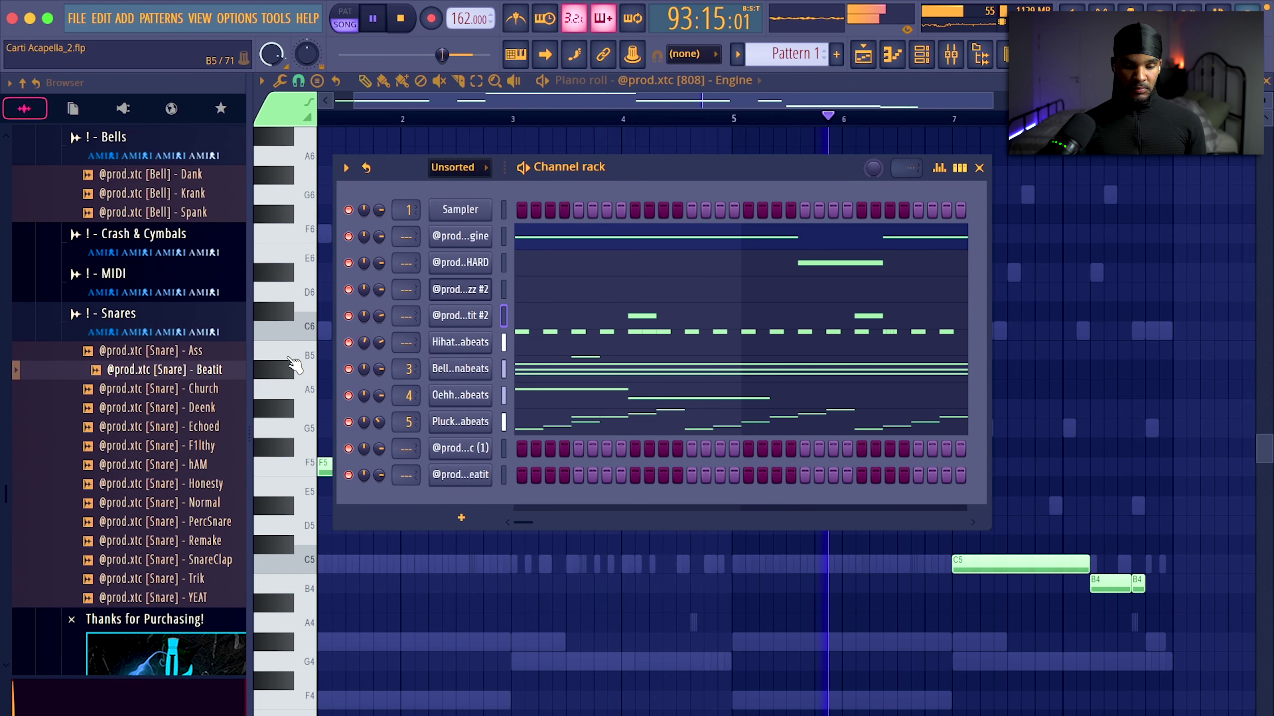
Set the former Clap channel's volume to 73% and replace its sample with Snare - Church
{"action": "left_click_drag", "start_coordinate": [379, 317], "coordinate": [384, 327]}
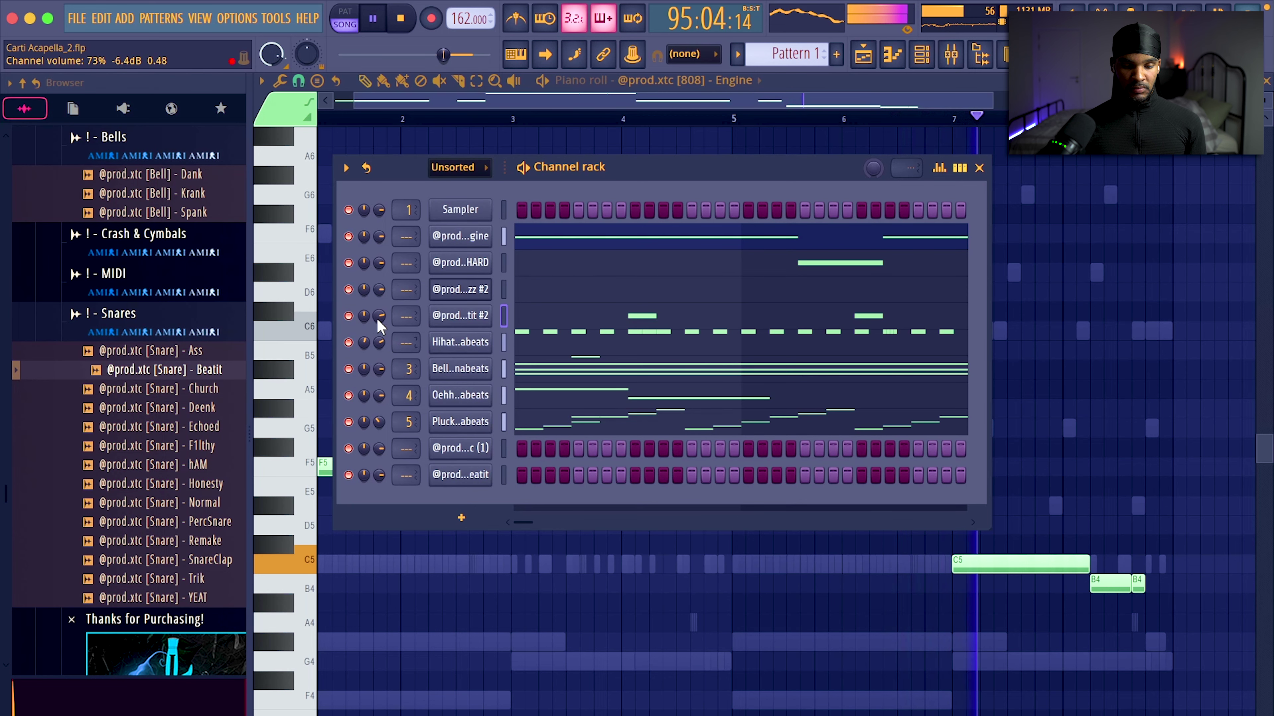
{"action": "key", "text": "space"}
{"action": "left_click_drag", "start_coordinate": [160, 388], "coordinate": [455, 325]}
{"action": "key", "text": "space"}
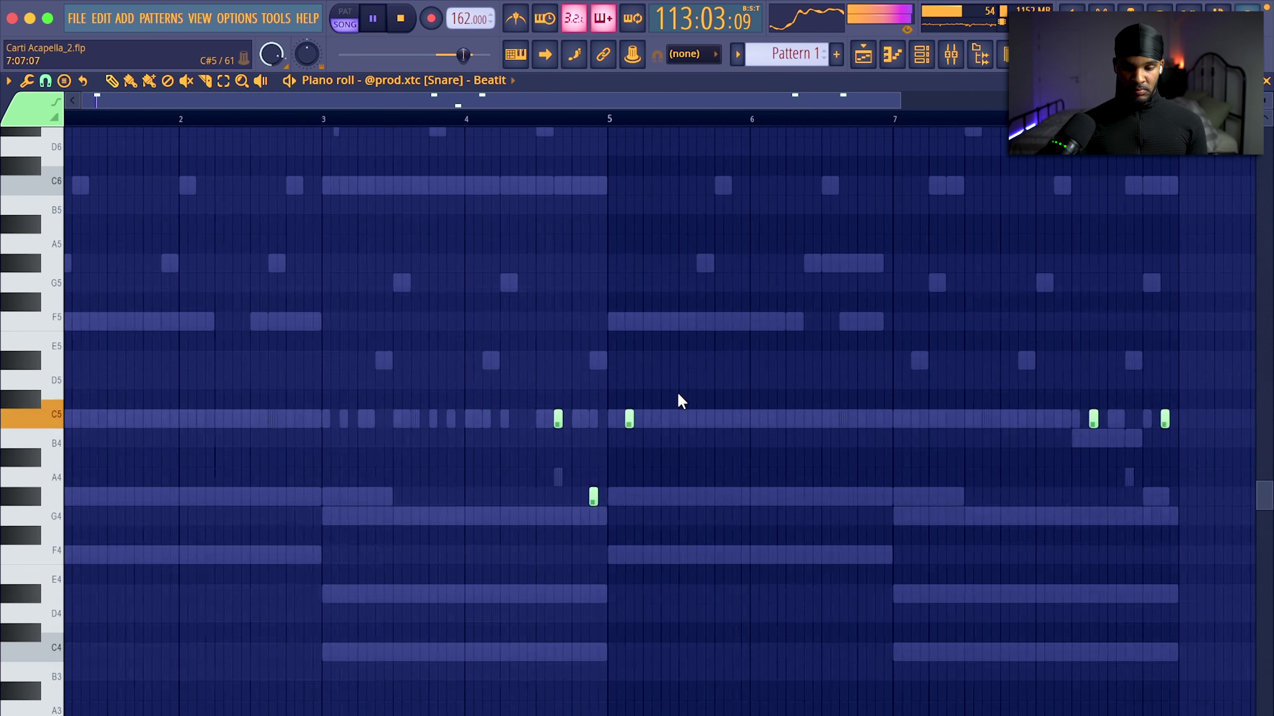
In the Perc (1) channel's notes, add a short C5 note near the end of bar 5
{"action": "left_click", "coordinate": [366, 81]}
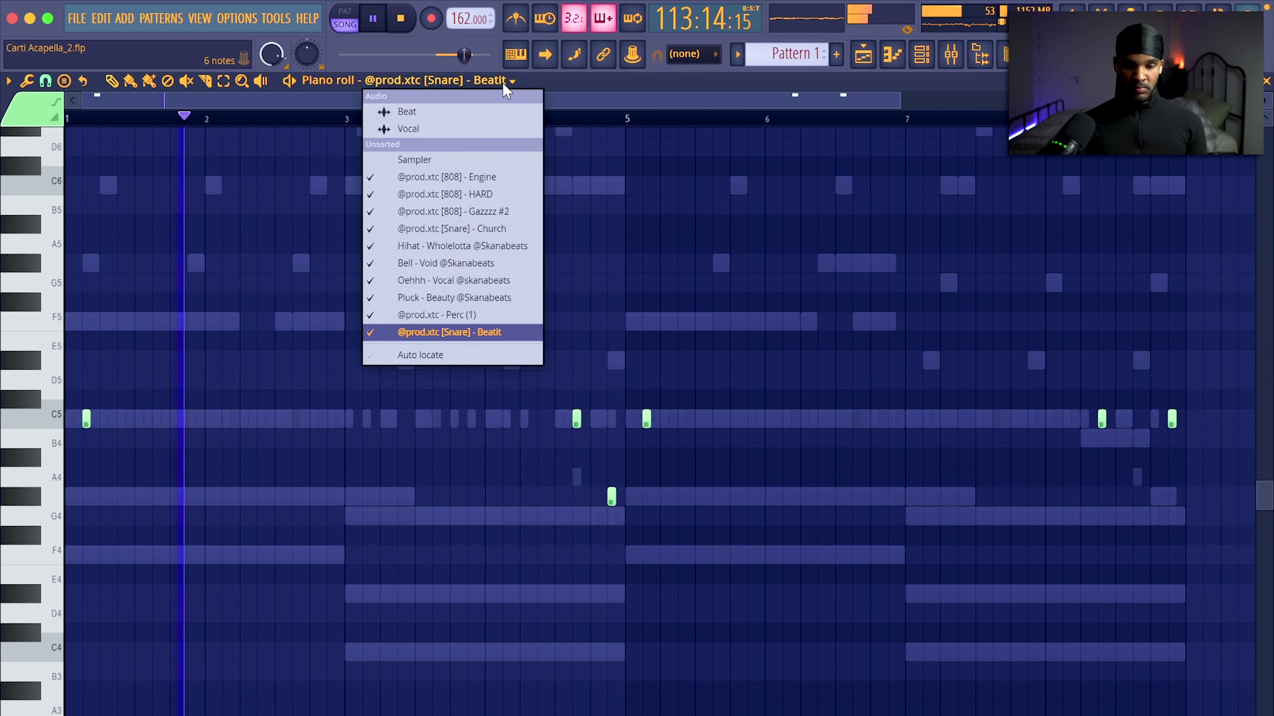
{"action": "left_click", "coordinate": [489, 314]}
{"action": "scroll", "coordinate": [735, 403], "scroll_direction": "down", "scroll_amount": 3}
{"action": "scroll", "coordinate": [491, 429], "scroll_direction": "up", "scroll_amount": 2}
{"action": "scroll", "coordinate": [496, 436], "scroll_direction": "up", "scroll_amount": 2}
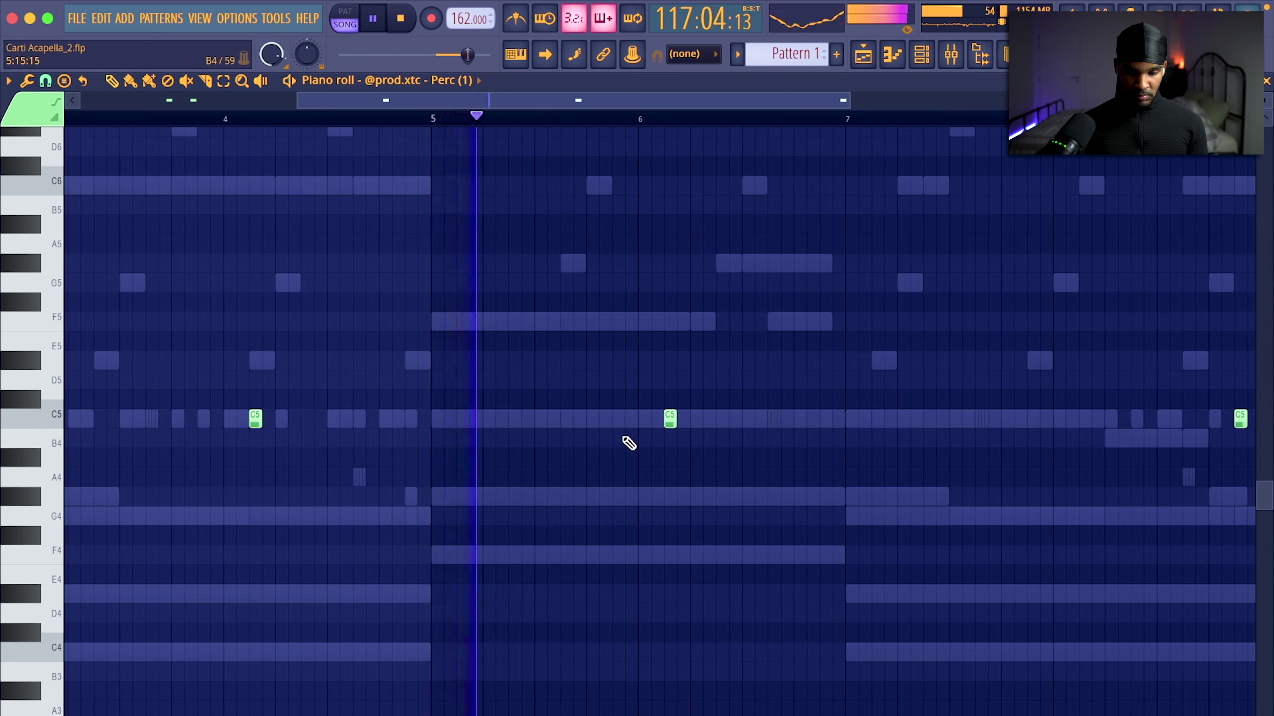
{"action": "left_click", "coordinate": [618, 419]}
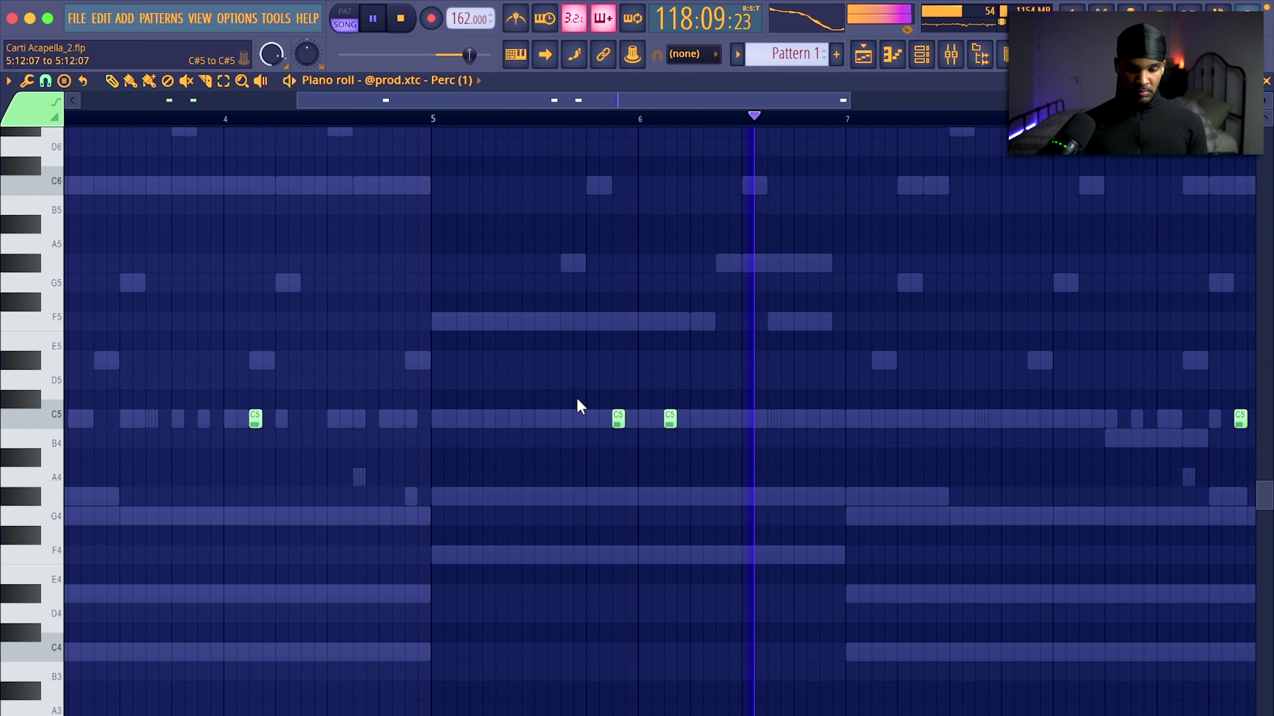
{"action": "scroll", "coordinate": [577, 404], "scroll_direction": "down", "scroll_amount": 2}
In the Snare - Beatit channel's notes, delete the low G#4 note at the end of bar 4
{"action": "left_click", "coordinate": [366, 80]}
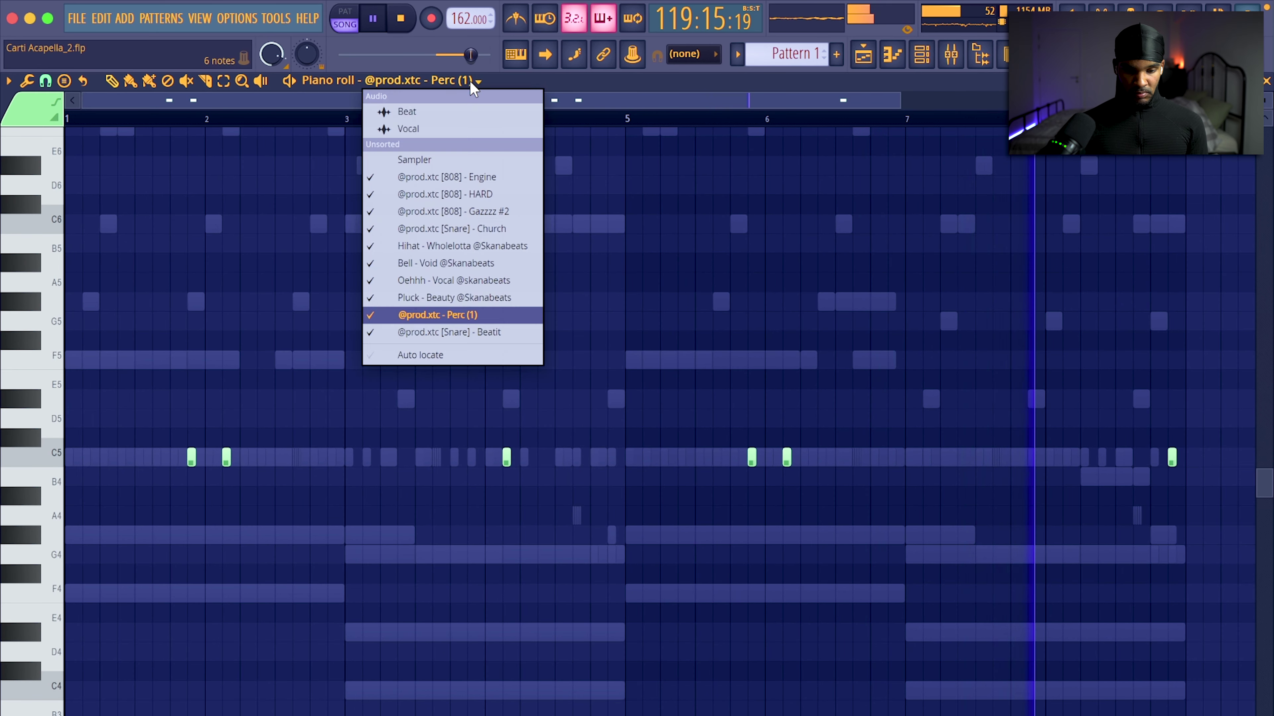
{"action": "left_click", "coordinate": [449, 332]}
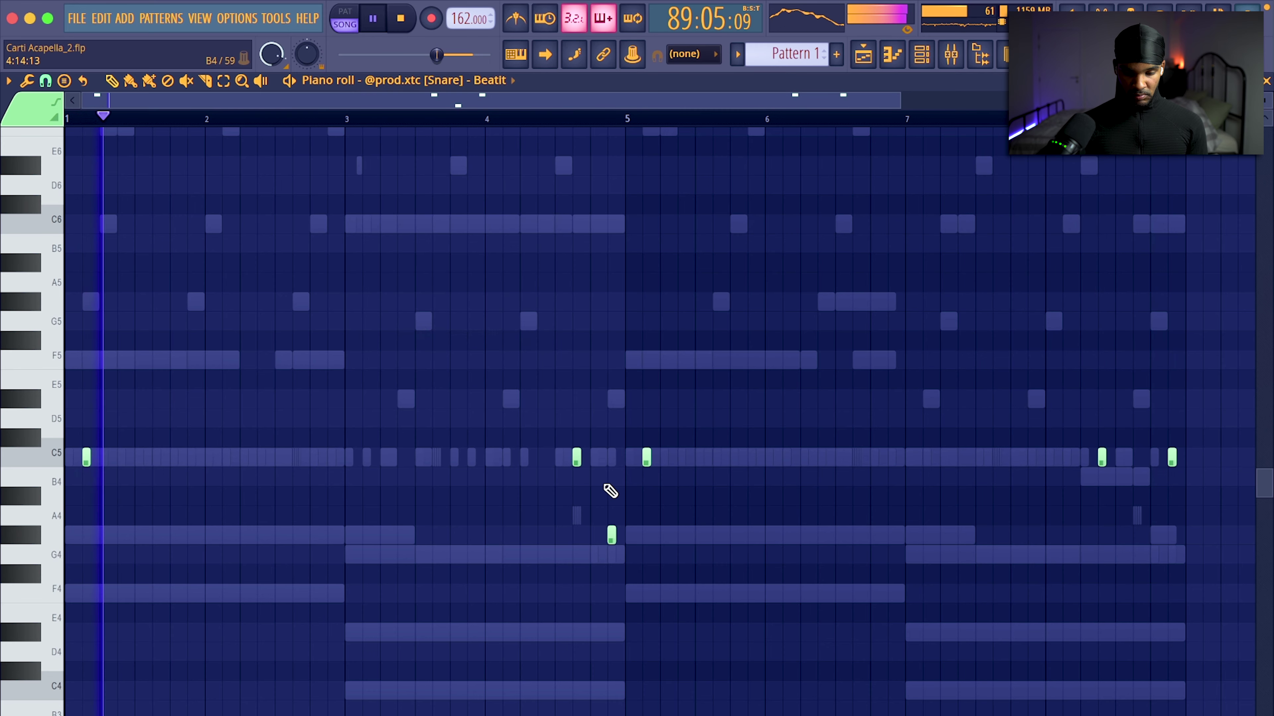
{"action": "right_click", "coordinate": [609, 532]}
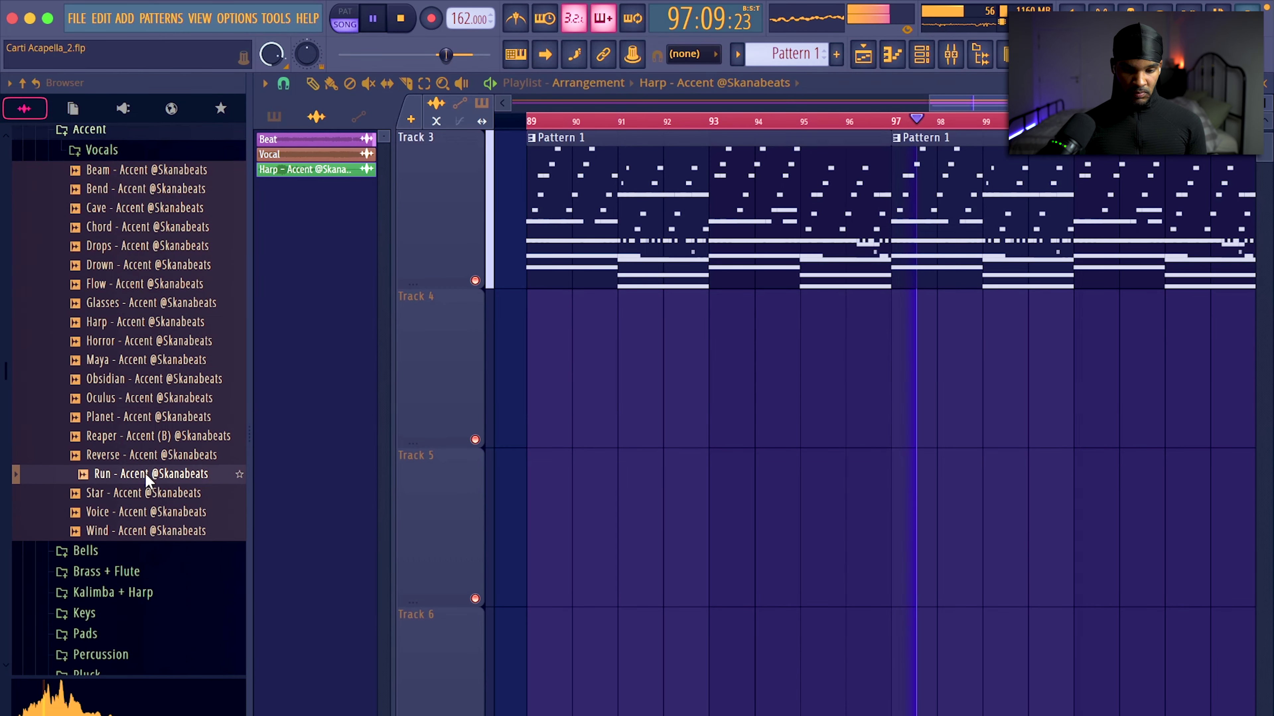
Add the Run - Accent sample to the playlist and delete its two clips on Track 6
{"action": "scroll", "coordinate": [145, 473], "scroll_direction": "down", "scroll_amount": 2}
{"action": "left_click_drag", "start_coordinate": [140, 438], "coordinate": [176, 455]}
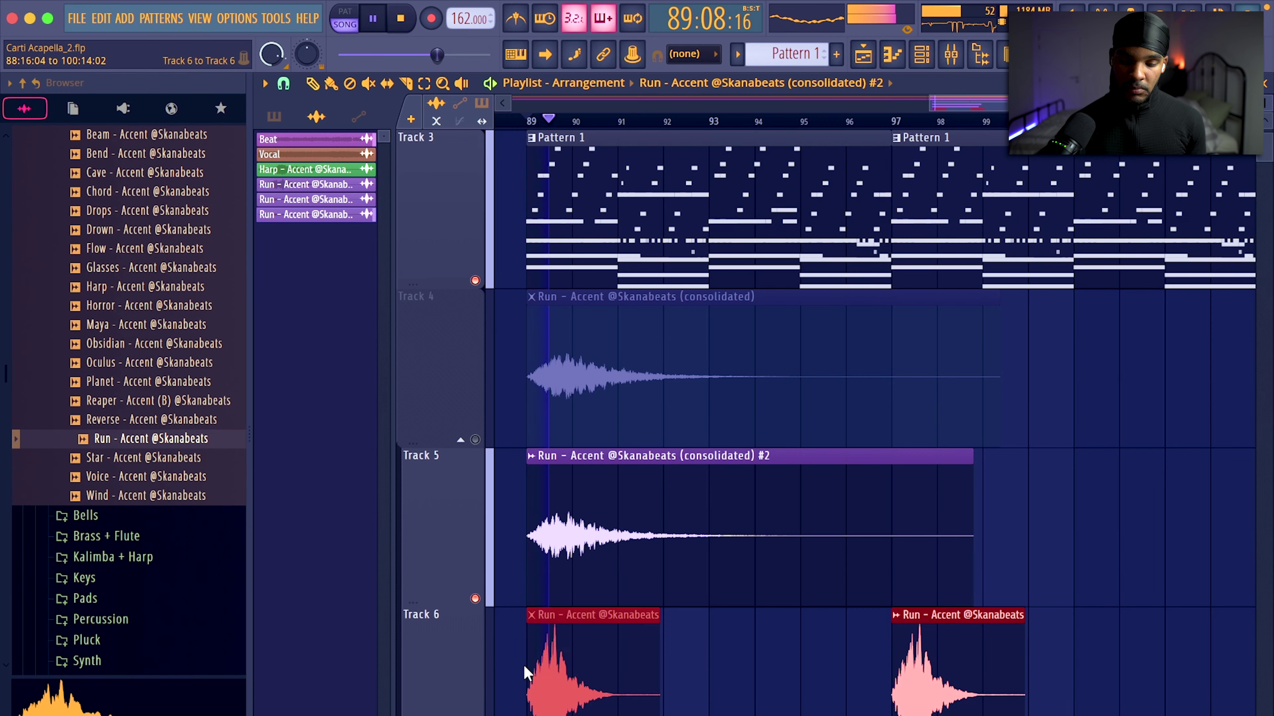
{"action": "key", "text": "Delete"}
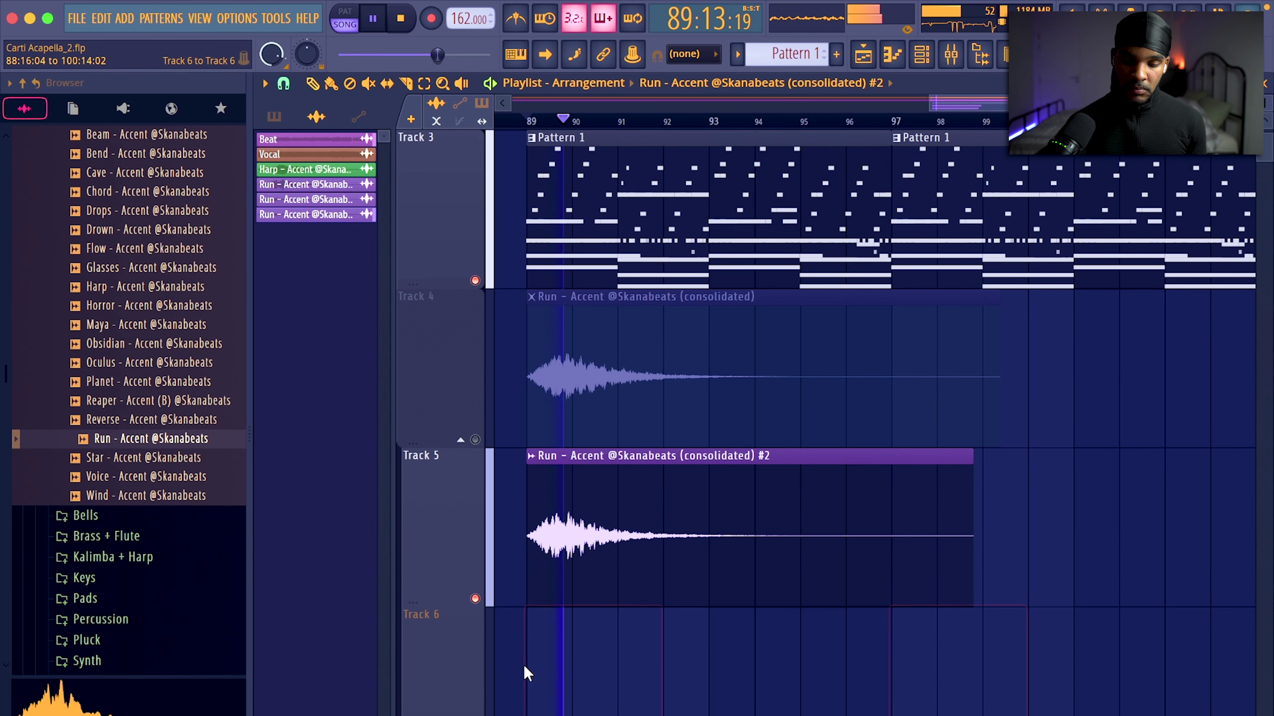
Slice the consolidated Run - Accent clip on Track 5 at bar 94 and delete its tail
{"action": "key", "text": "c"}
{"action": "left_click_drag", "start_coordinate": [757, 481], "coordinate": [758, 582]}
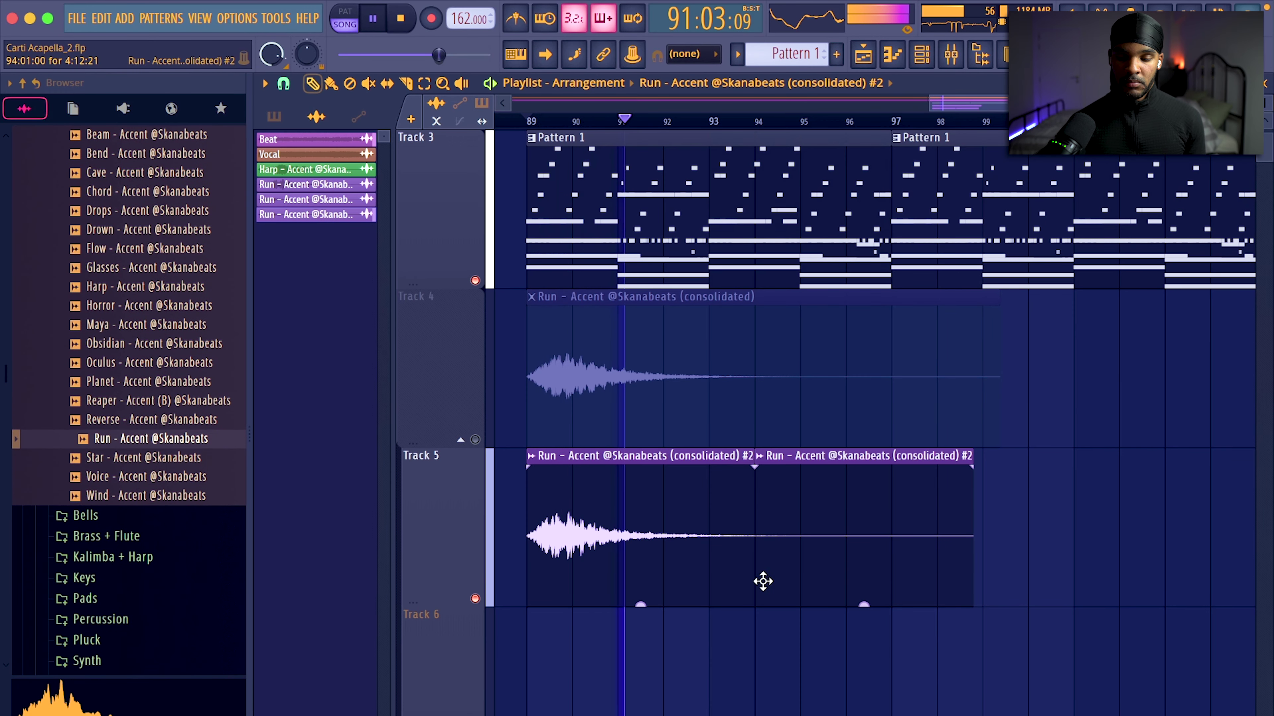
{"action": "right_click", "coordinate": [763, 582]}
Remove the muted Run - Accent clip from Track 4 and align the trimmed clip there to start exactly at bar 89
{"action": "right_click", "coordinate": [730, 339]}
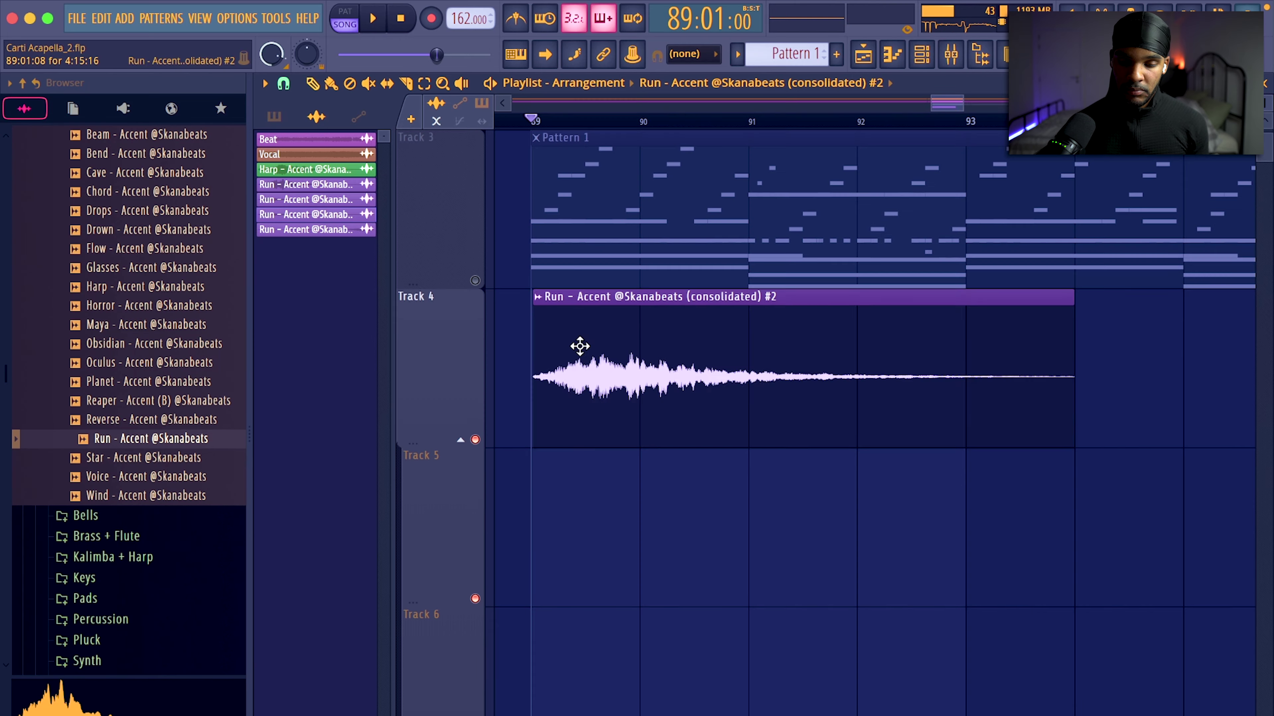
{"action": "right_click", "coordinate": [581, 347]}
{"action": "left_click", "coordinate": [534, 343]}
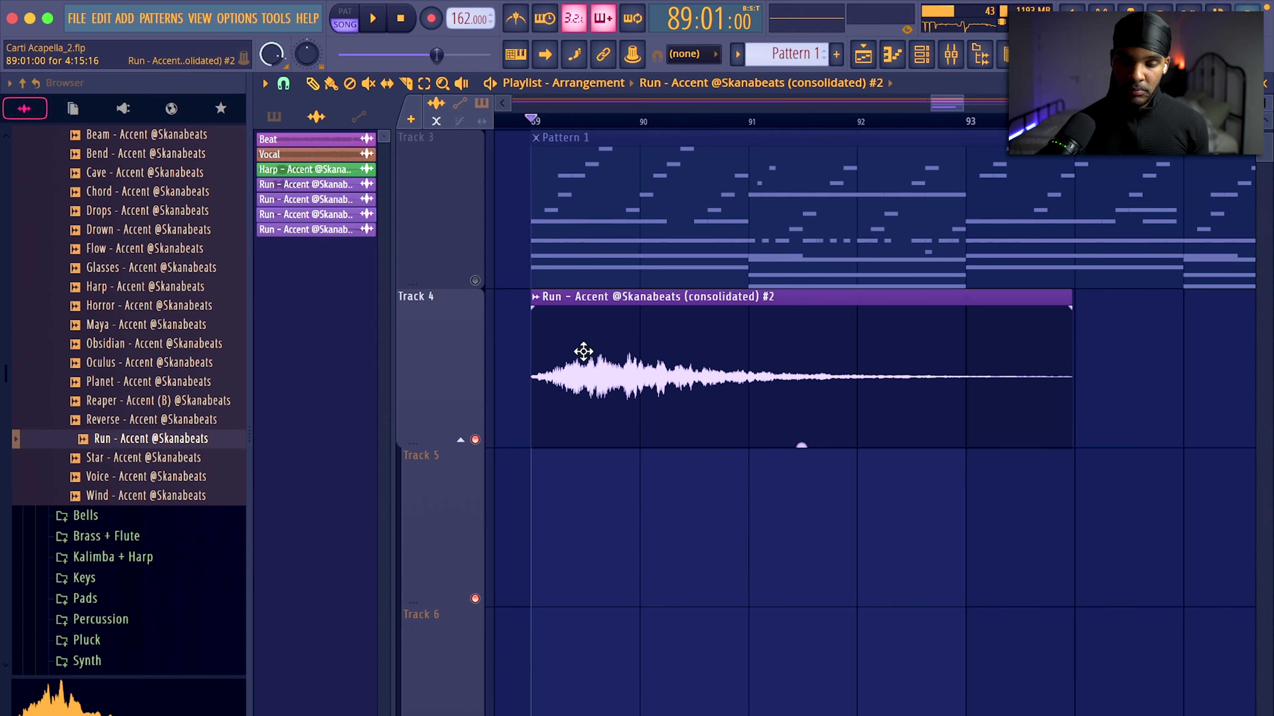
Trim the first bar off the Run - Accent clip on Track 4, realign it to bar 89 and place a copy on Track 5 at bar 93
{"action": "left_click_drag", "start_coordinate": [536, 341], "coordinate": [637, 341]}
{"action": "left_click_drag", "start_coordinate": [757, 342], "coordinate": [650, 341]}
{"action": "key", "text": "space"}
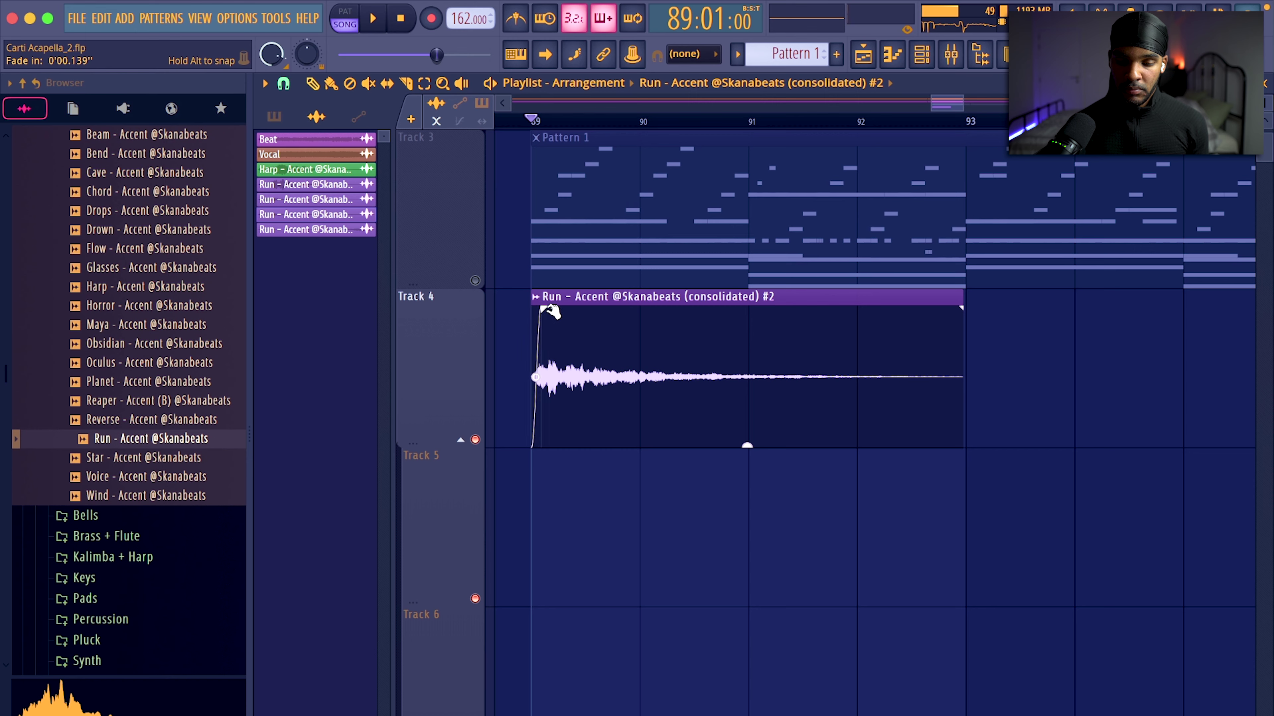
{"action": "left_click", "coordinate": [952, 490]}
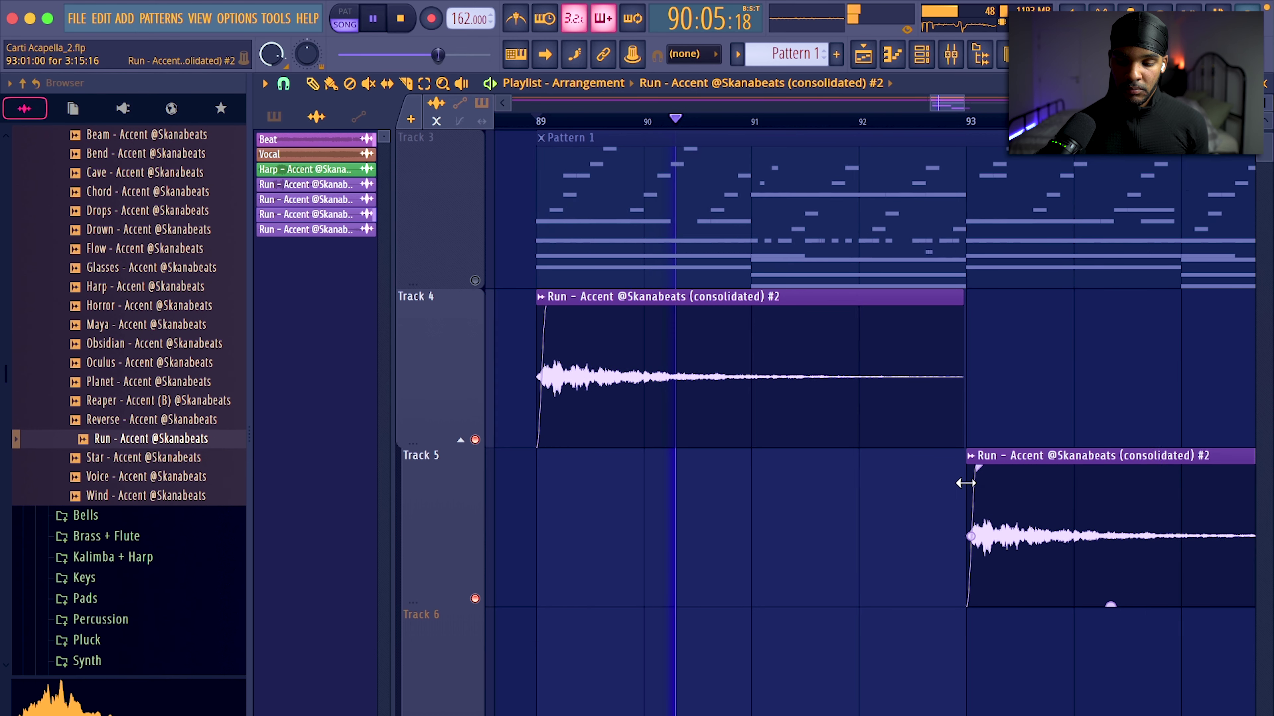
In the mixer, lower the Key insert, set the Snare - Church insert to -2.0 dB, and lower the hihat, Perc (1) and Snare - Beatit inserts
{"action": "scroll", "coordinate": [967, 502], "scroll_direction": "down", "scroll_amount": 3}
{"action": "scroll", "coordinate": [1111, 492], "scroll_direction": "up", "scroll_amount": 2}
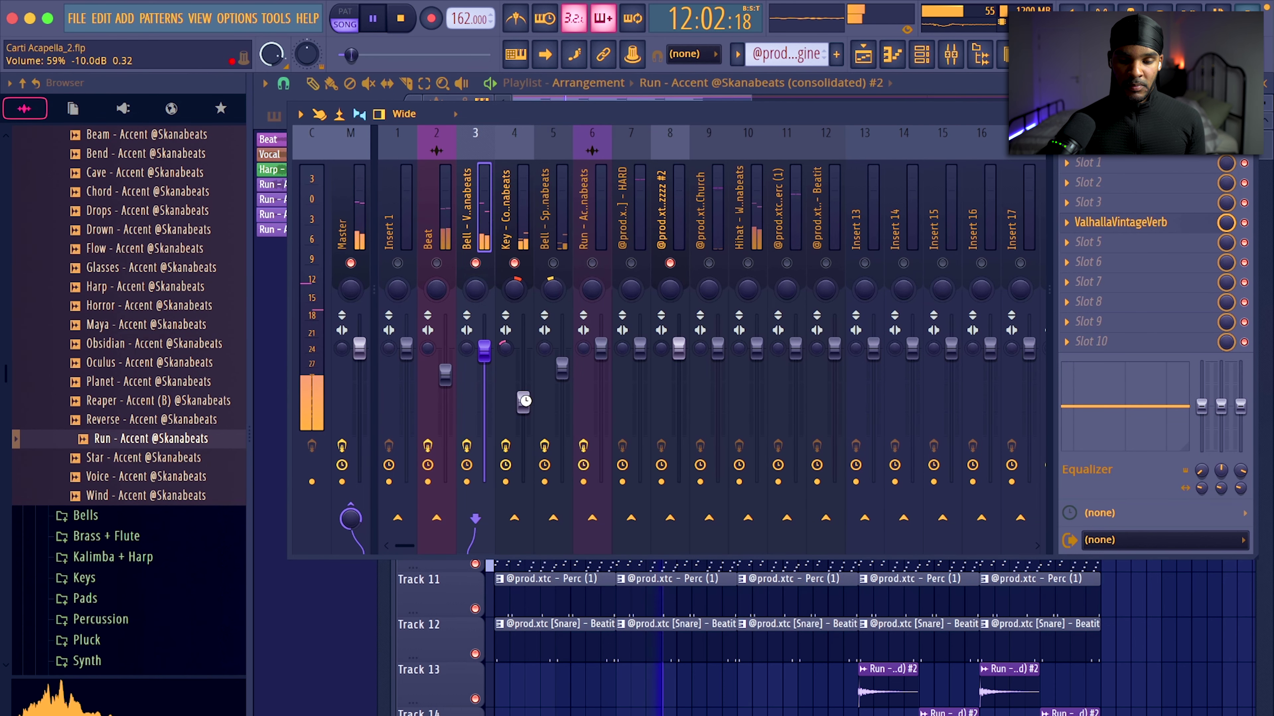
{"action": "left_click_drag", "start_coordinate": [524, 400], "coordinate": [523, 411]}
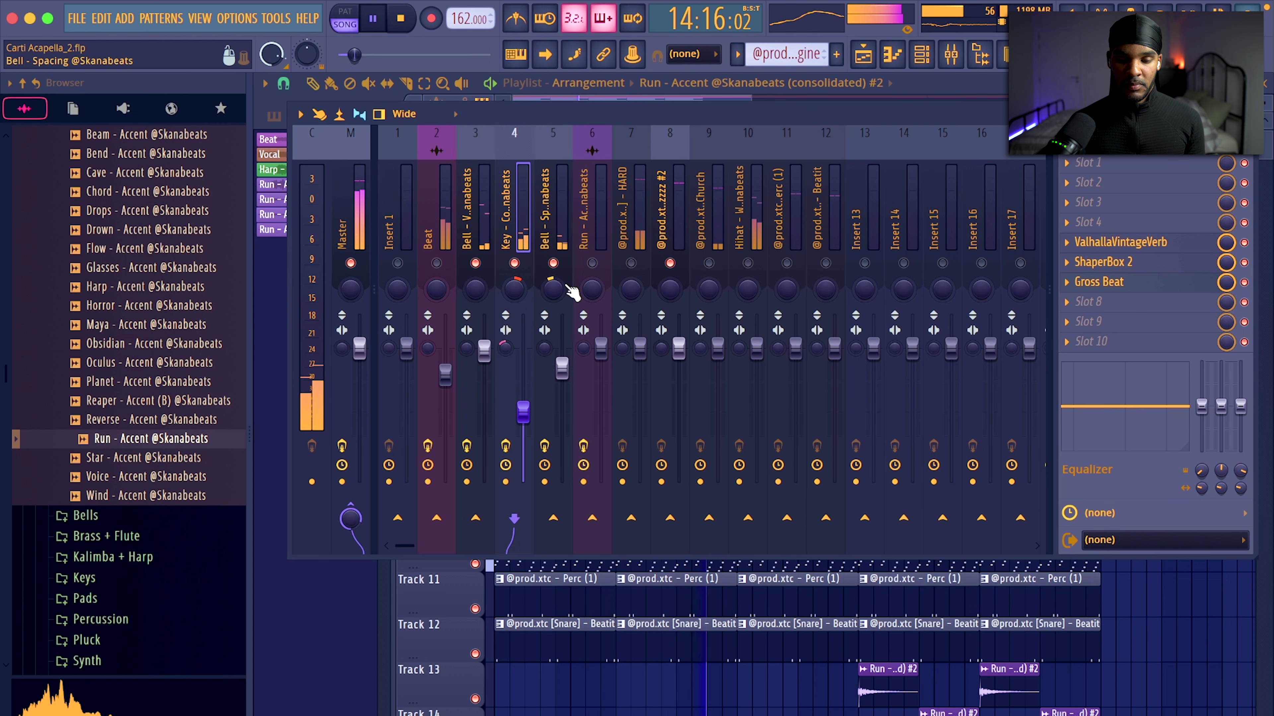
{"action": "left_click", "coordinate": [558, 295]}
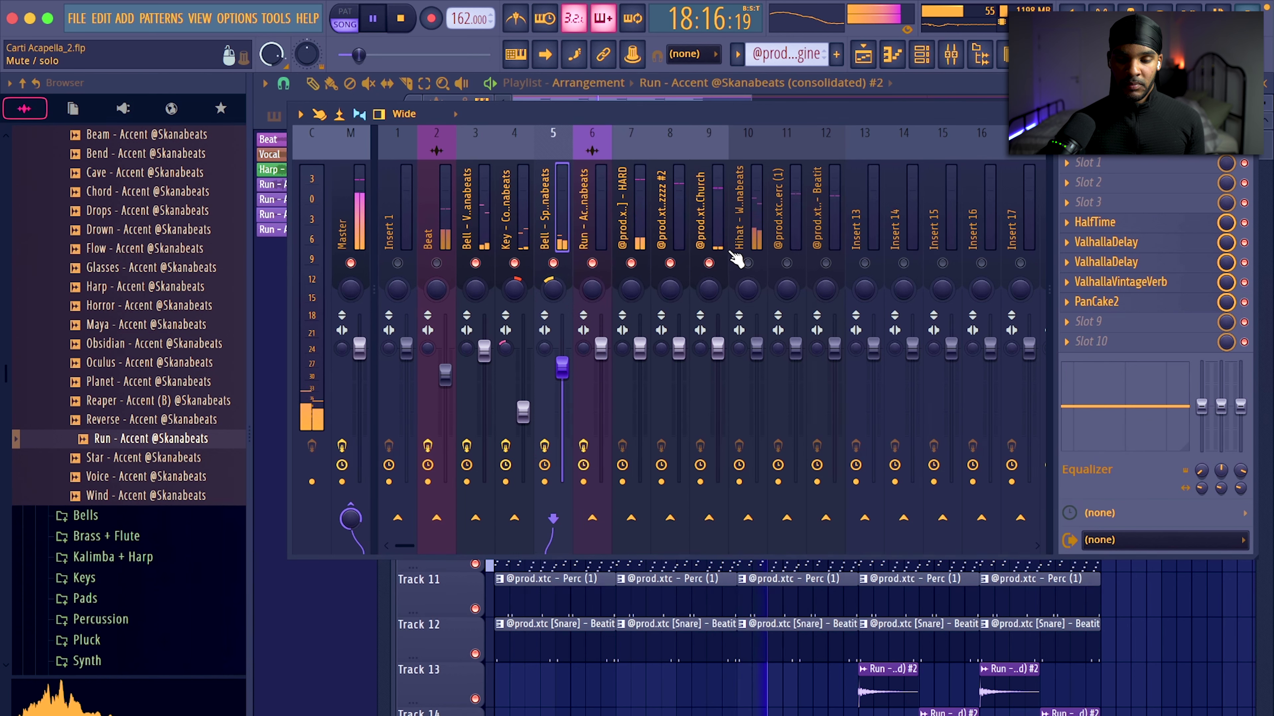
{"action": "left_click_drag", "start_coordinate": [714, 326], "coordinate": [714, 333]}
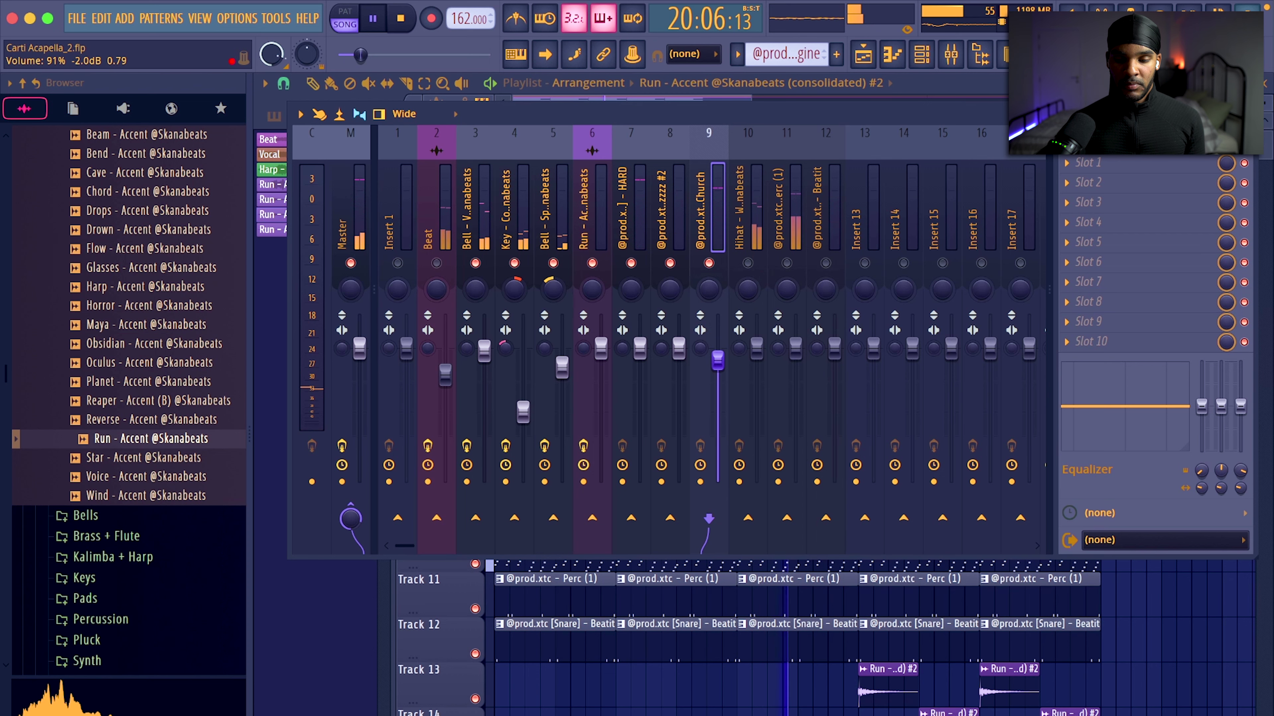
{"action": "left_click_drag", "start_coordinate": [755, 347], "coordinate": [758, 349]}
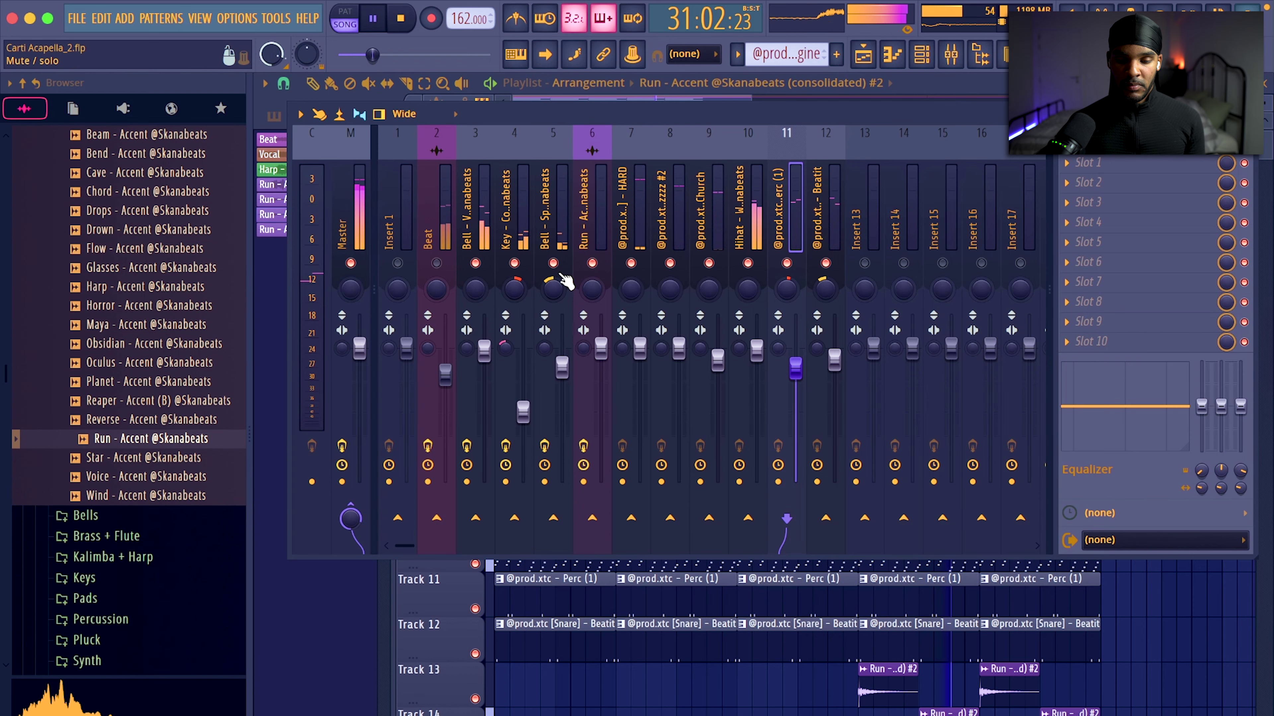
{"action": "left_click", "coordinate": [559, 242]}
{"action": "key", "text": "F9"}
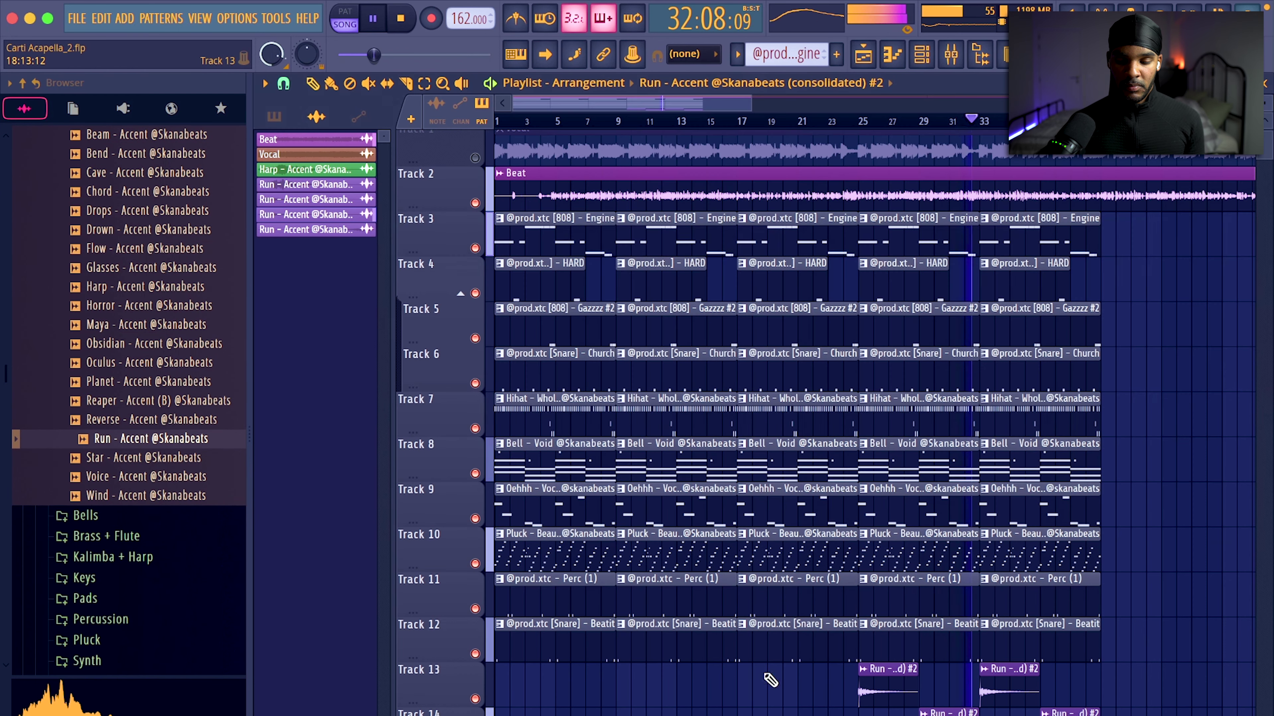
Review the notes of the Pluck - Beauty pattern from Track 10 in the piano roll and return to the playlist
{"action": "double_click", "coordinate": [573, 547]}
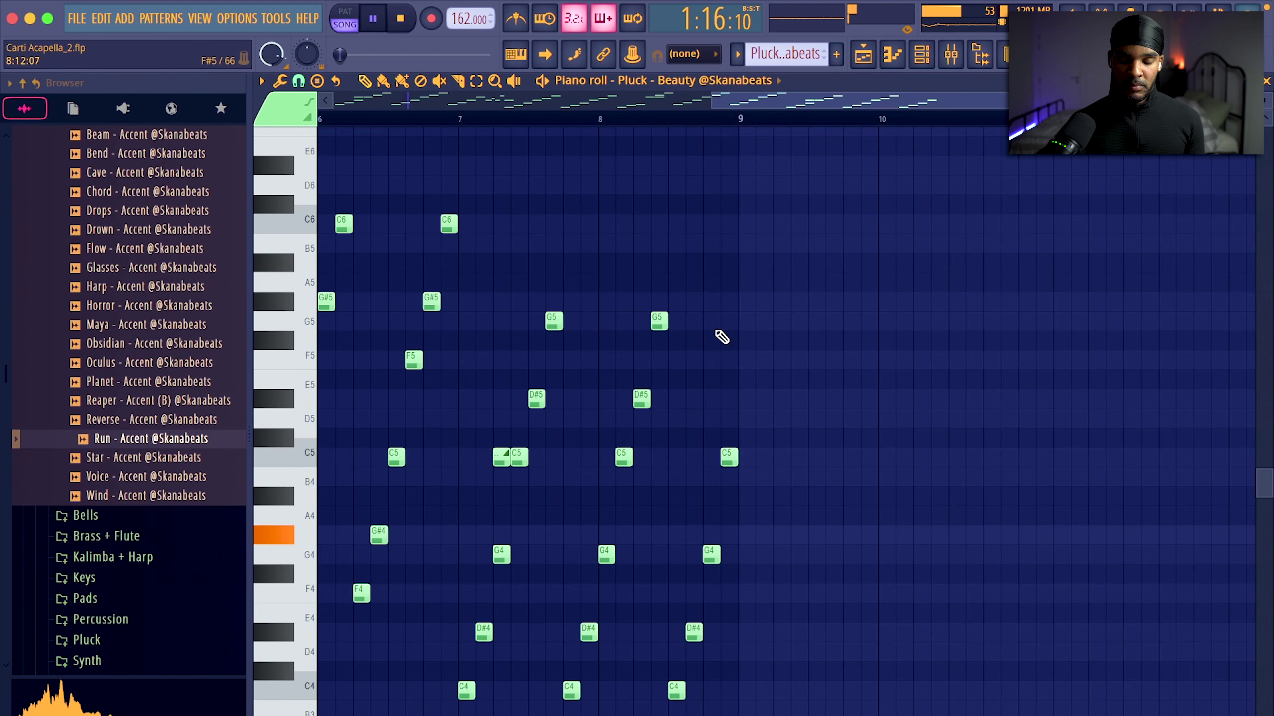
{"action": "key", "text": "ctrl+s"}
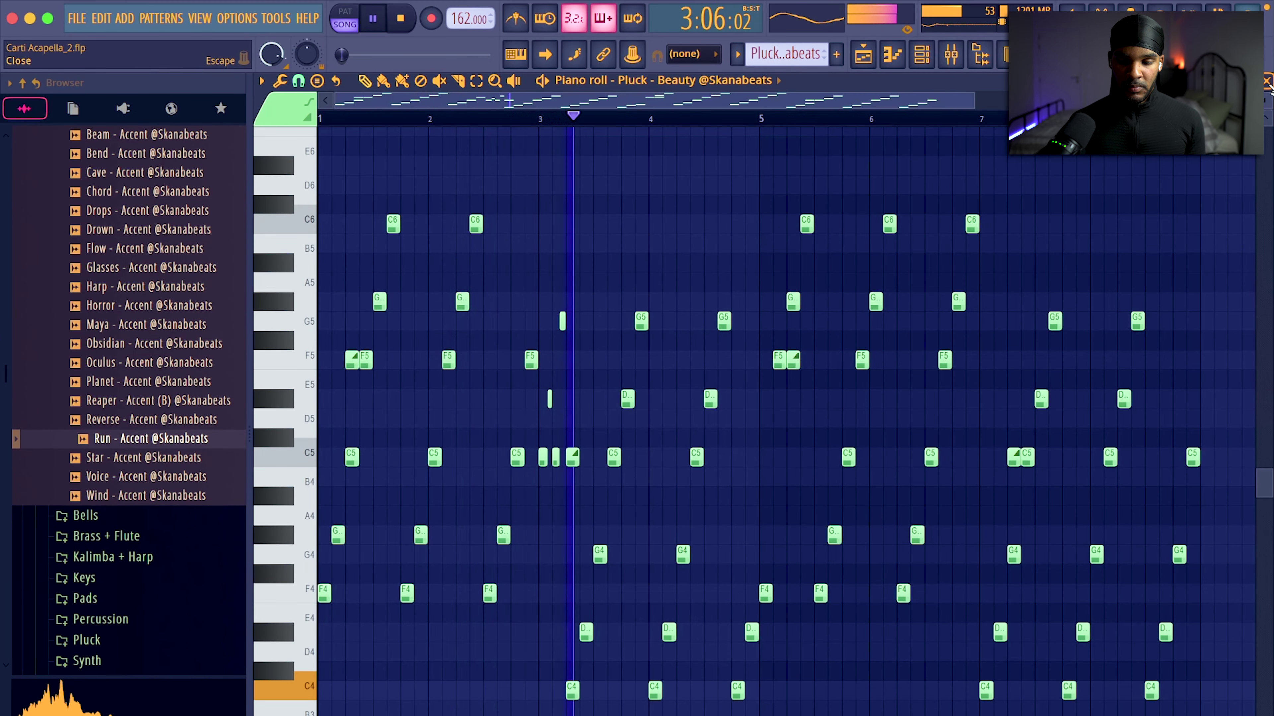
{"action": "key", "text": "F7"}
{"action": "left_click", "coordinate": [958, 64]}
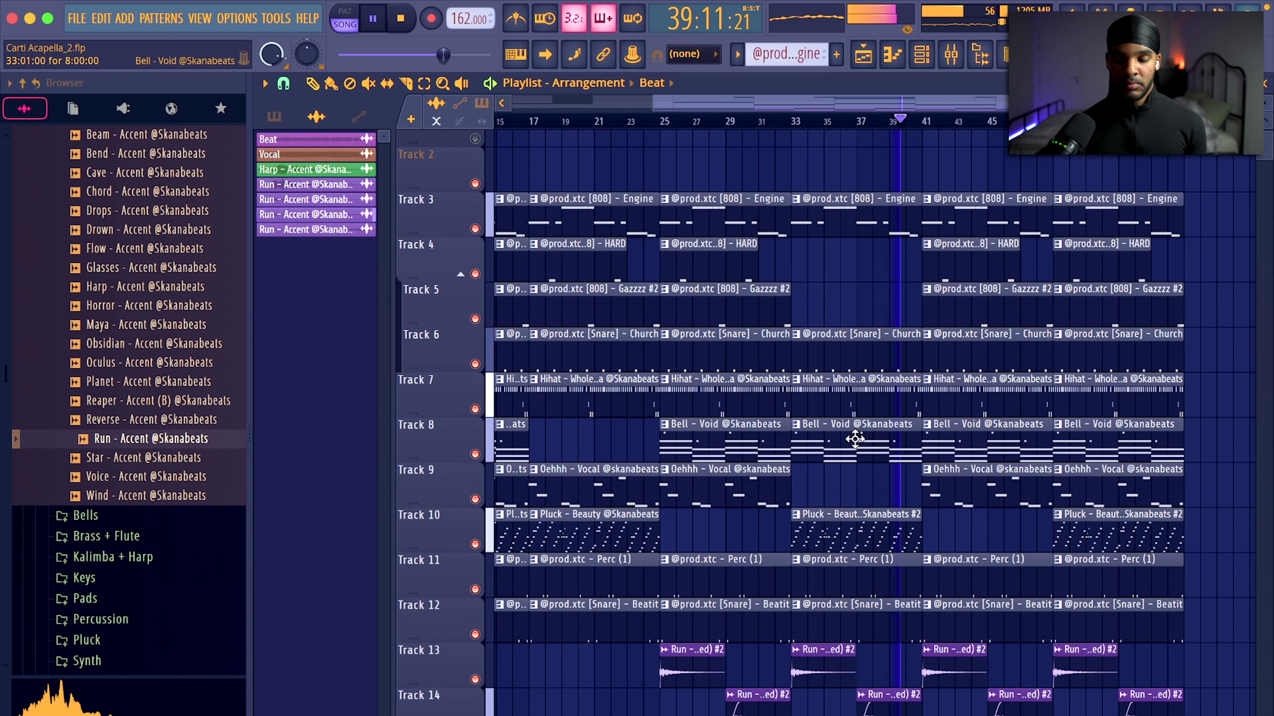
Delete the Bell - Void clip on Track 8 and the Perc (1) clip on Track 11 that start at bar 33
{"action": "right_click", "coordinate": [854, 440]}
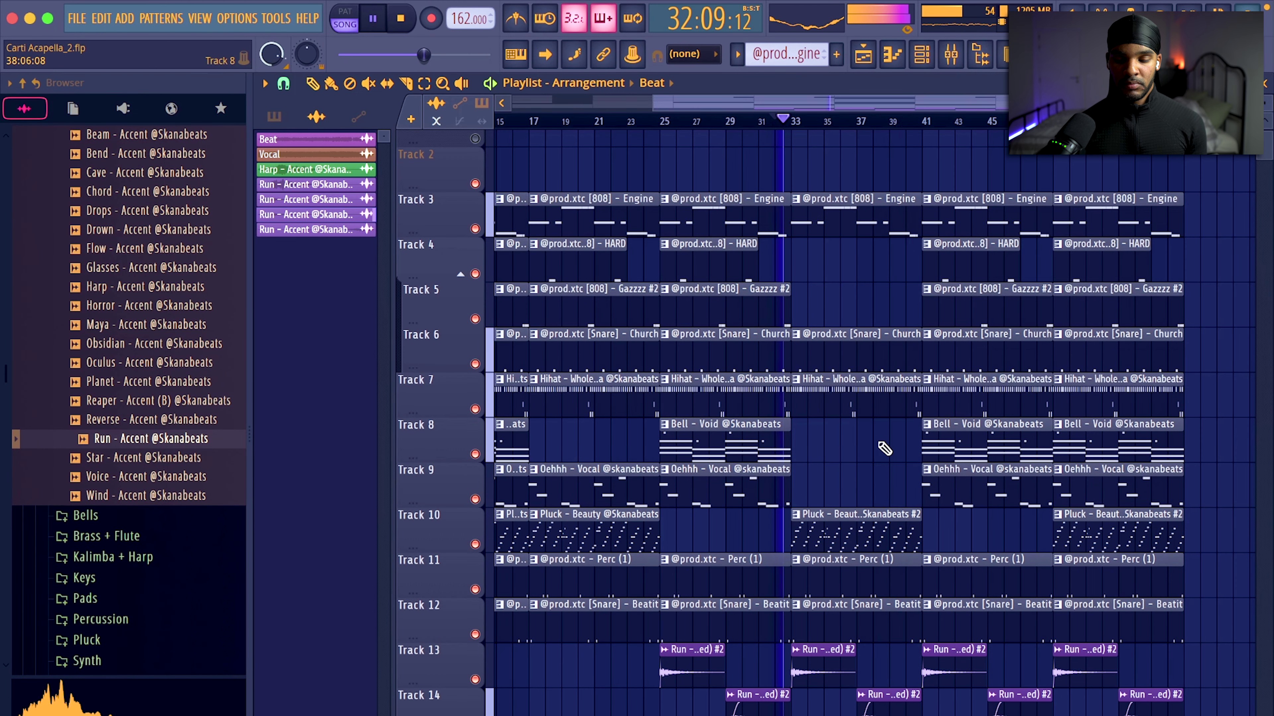
{"action": "right_click", "coordinate": [856, 588]}
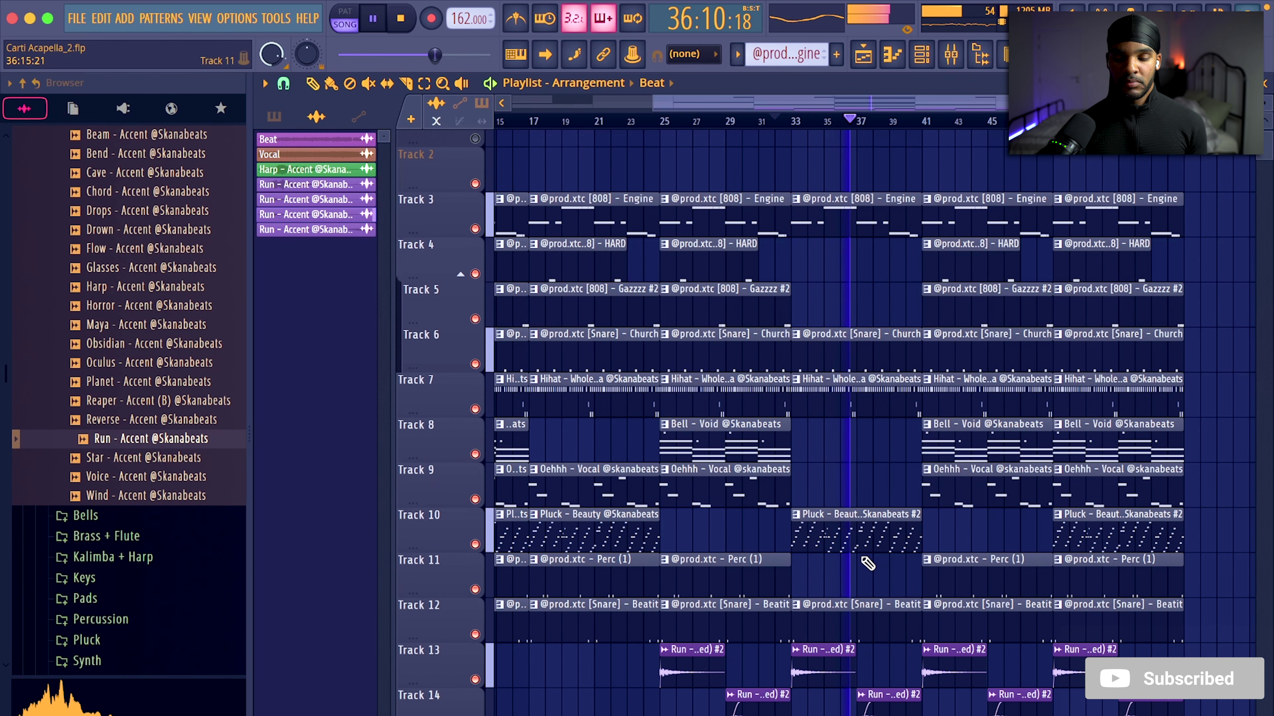
Make the 808 - Engine clip at bar 41 on Track 3 a unique pattern and open its notes in the piano roll
{"action": "scroll", "coordinate": [888, 474], "scroll_direction": "down", "scroll_amount": 2}
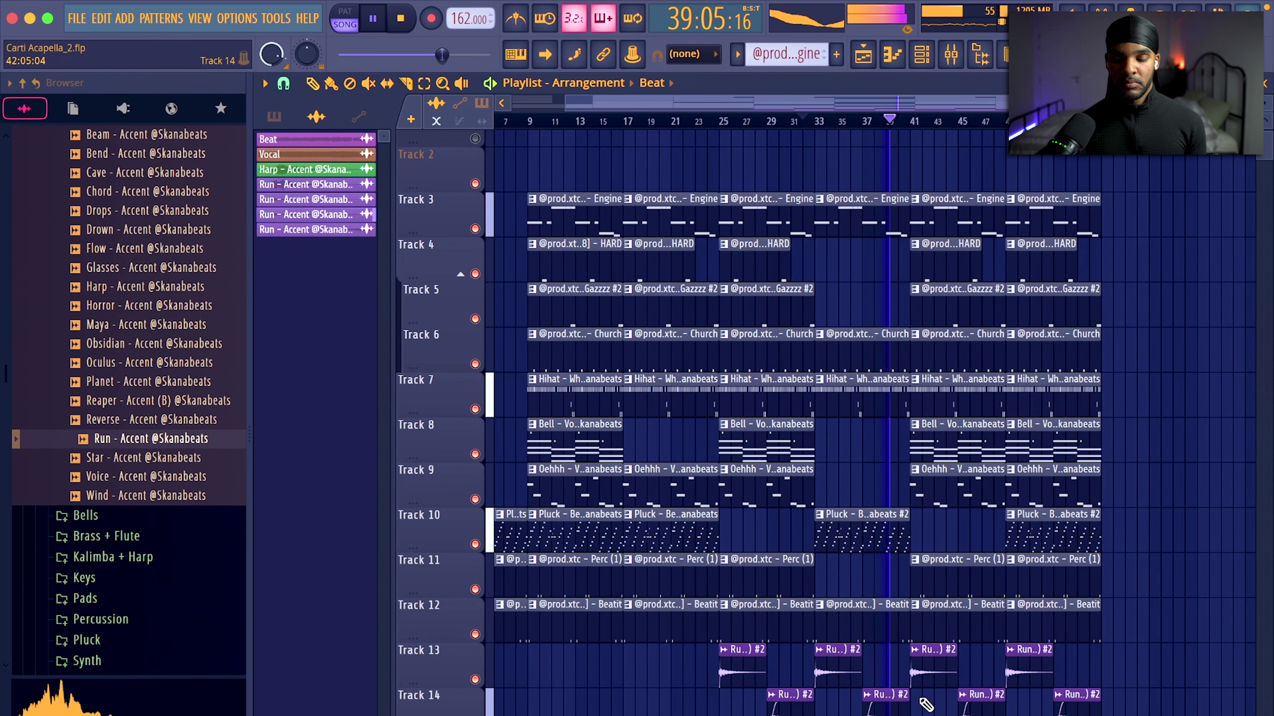
{"action": "scroll", "coordinate": [1015, 474], "scroll_direction": "up", "scroll_amount": 3}
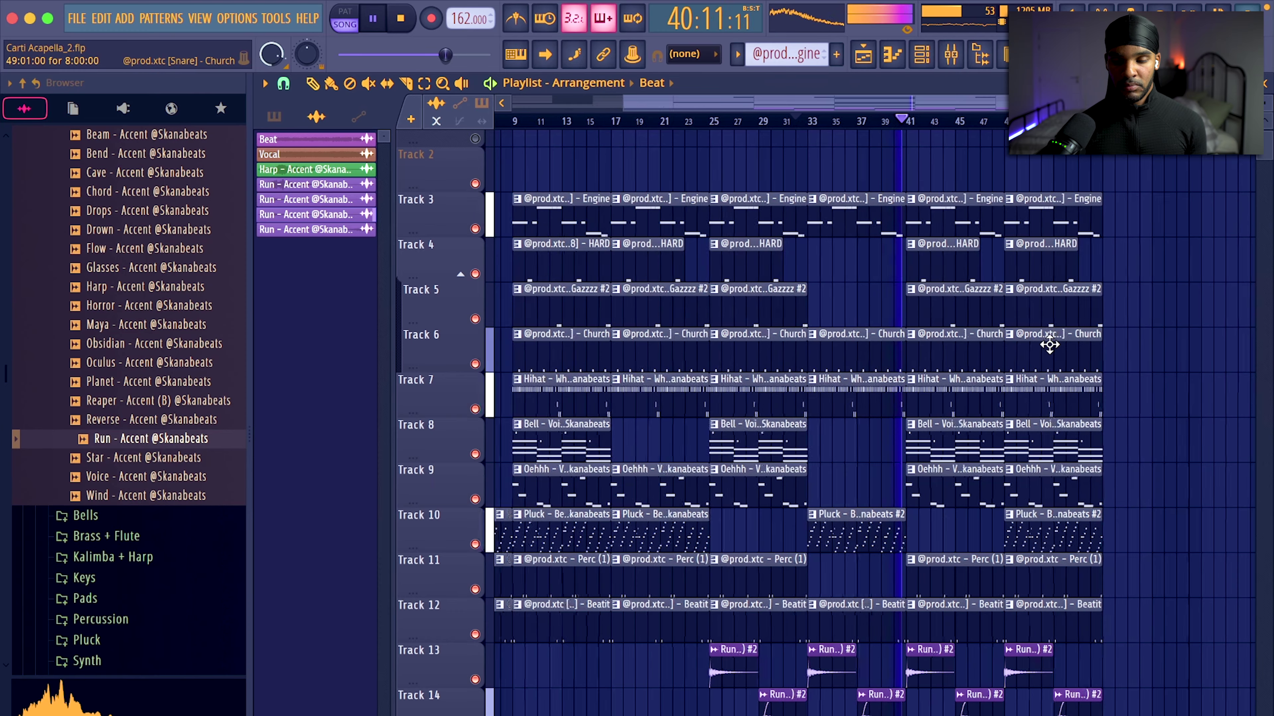
{"action": "left_click", "coordinate": [830, 199]}
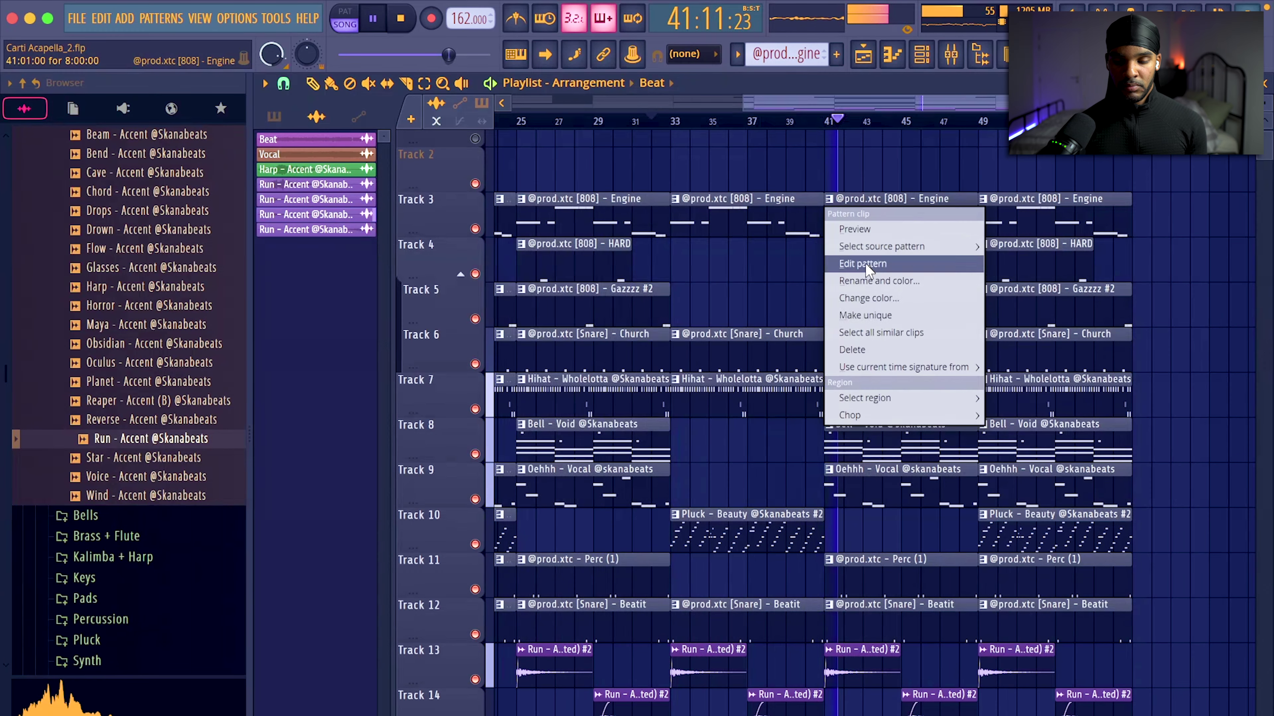
{"action": "left_click", "coordinate": [892, 315]}
{"action": "double_click", "coordinate": [880, 216]}
Transpose the three C6 notes in bars 3 and 4 of the unique 808 - Engine pattern down one octave to C5
{"action": "scroll", "coordinate": [872, 226], "scroll_direction": "left", "scroll_amount": 2}
{"action": "left_click_drag", "start_coordinate": [590, 285], "coordinate": [747, 373]}
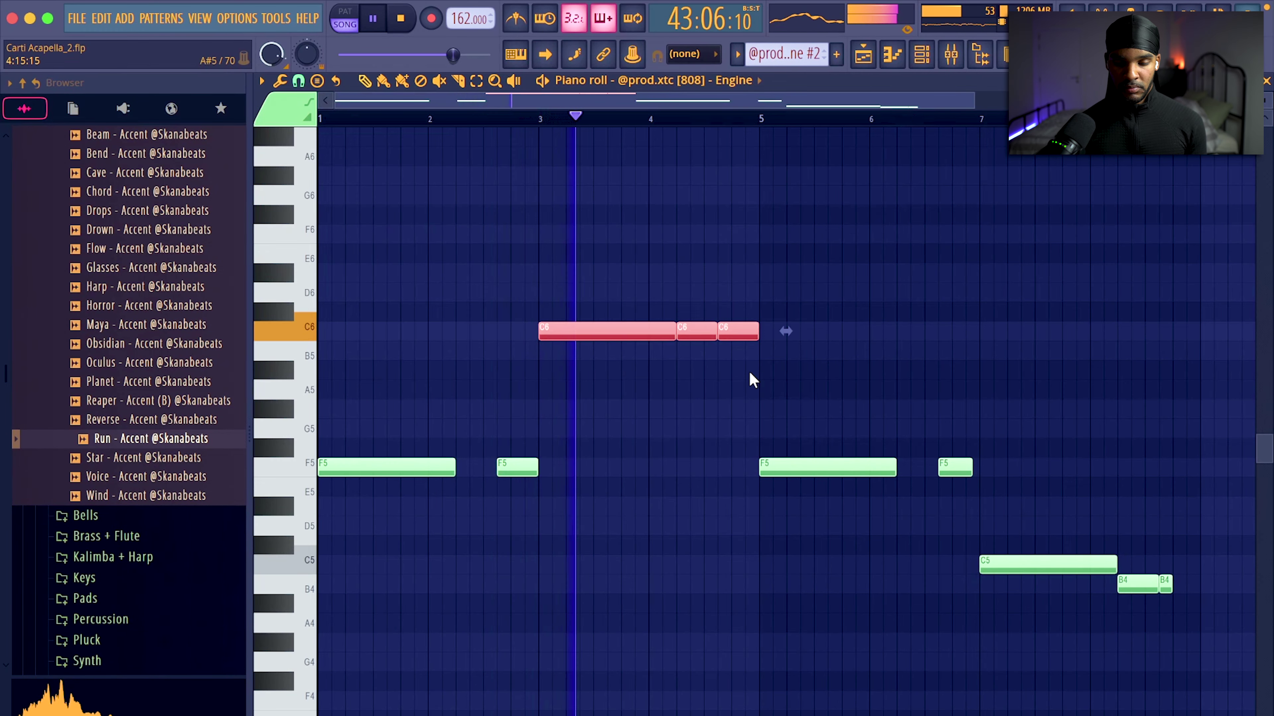
{"action": "scroll", "coordinate": [750, 376], "scroll_direction": "up", "scroll_amount": 1}
{"action": "key", "text": "super+Down"}
{"action": "left_click", "coordinate": [361, 119]}
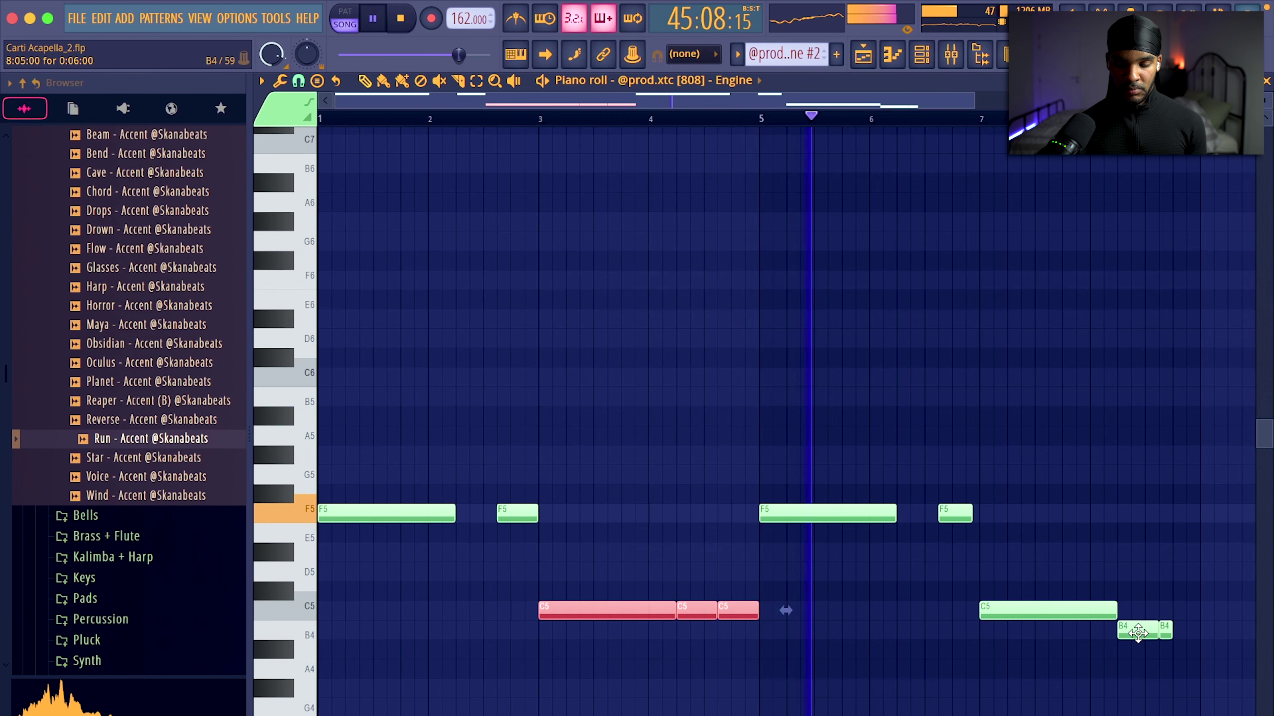
Raise the two B4 notes in bar 8 of the unique 808 - Engine pattern to C6, play back the result and close the piano roll
{"action": "left_click_drag", "start_coordinate": [1137, 634], "coordinate": [1179, 636]}
{"action": "key", "text": "ctrl+Up"}
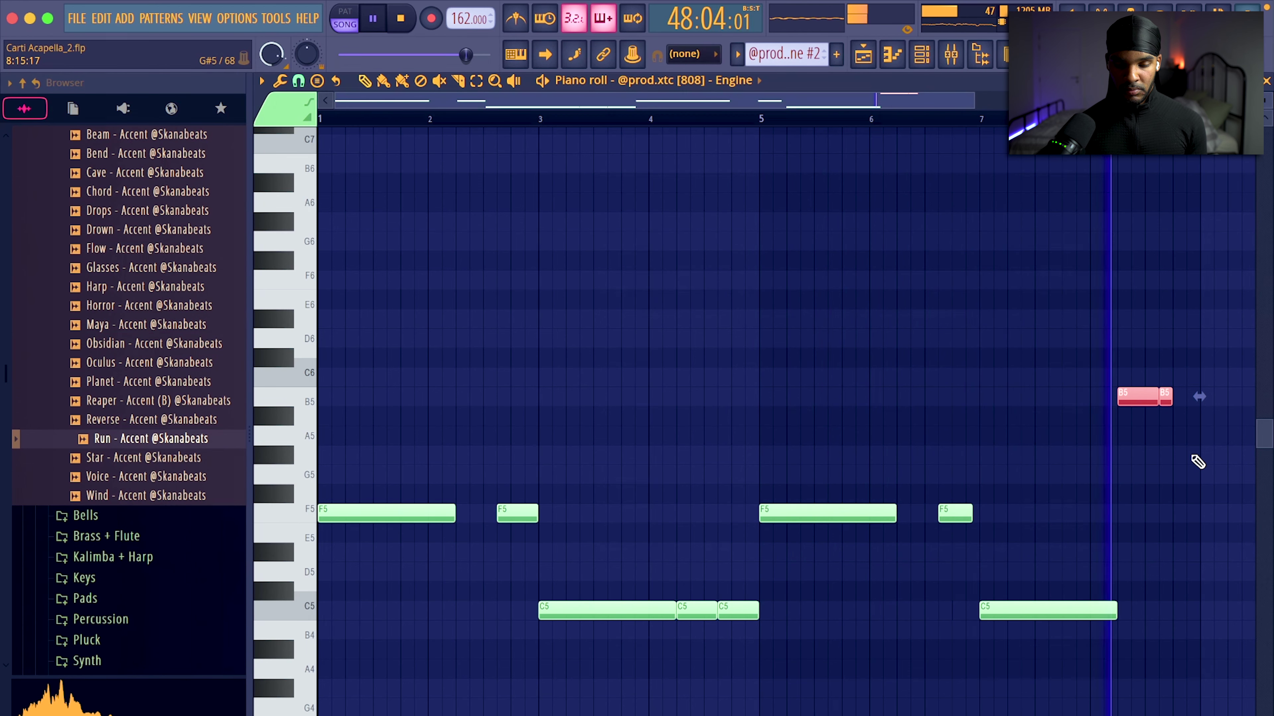
{"action": "key", "text": "ctrl+d"}
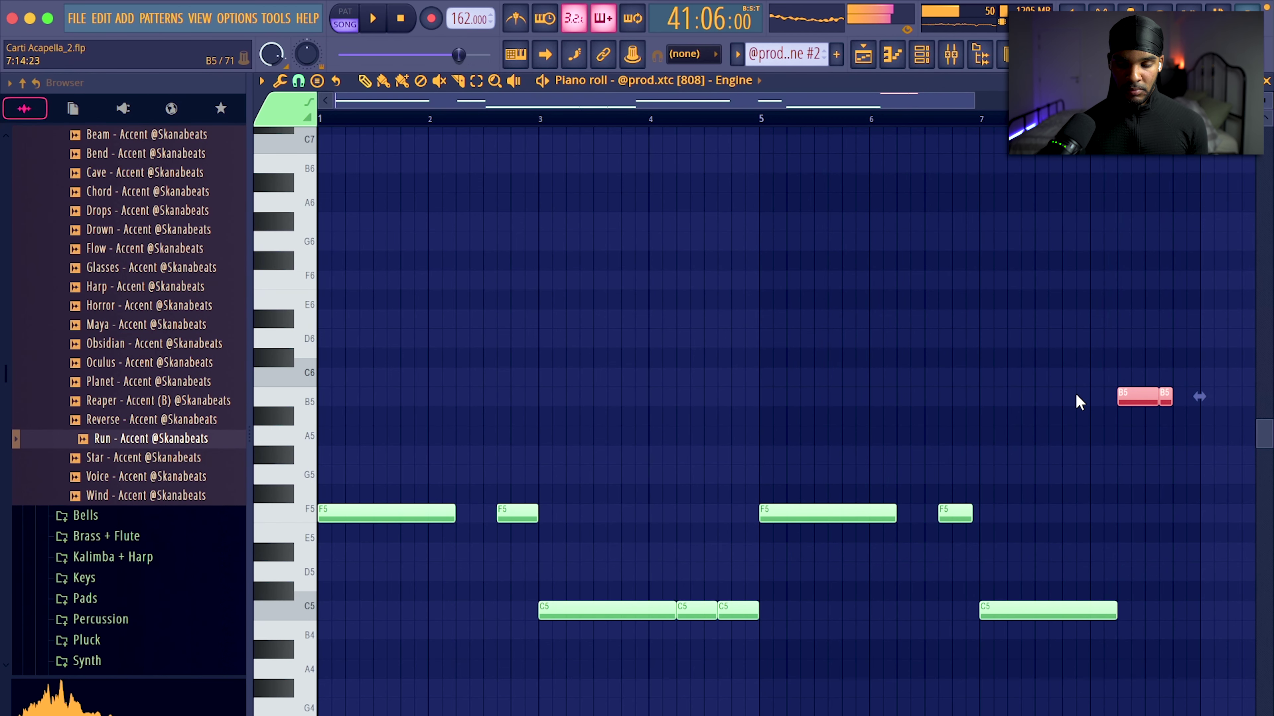
{"action": "key", "text": "shift+Up"}
{"action": "key", "text": "space"}
{"action": "key", "text": "ctrl+d"}
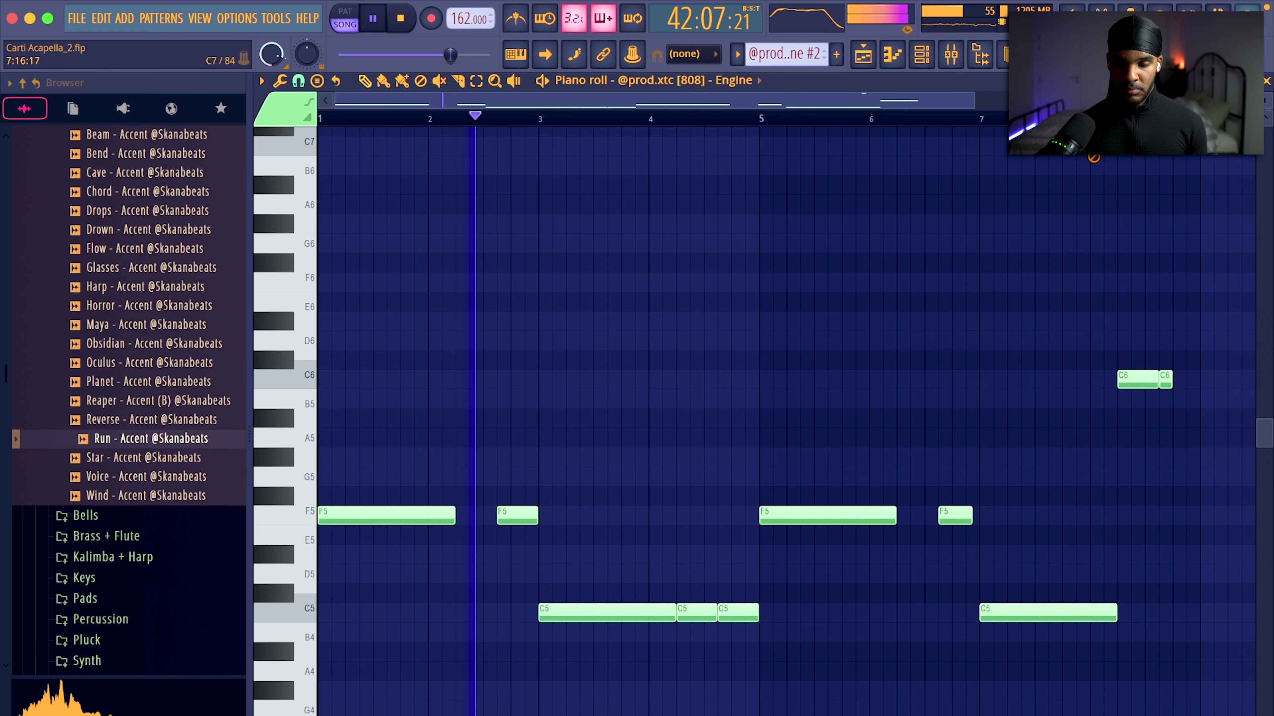
{"action": "left_click", "coordinate": [1090, 119]}
{"action": "left_click_drag", "start_coordinate": [1133, 264], "coordinate": [1191, 409]}
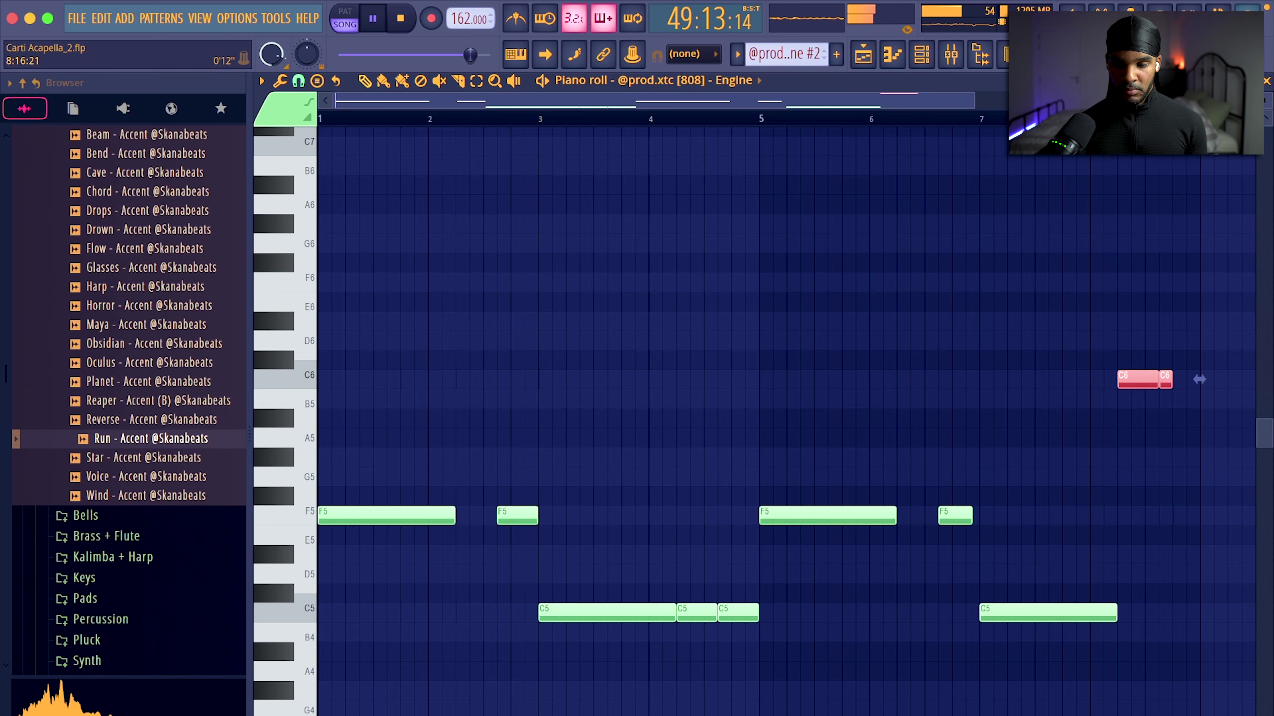
{"action": "key", "text": "Escape"}
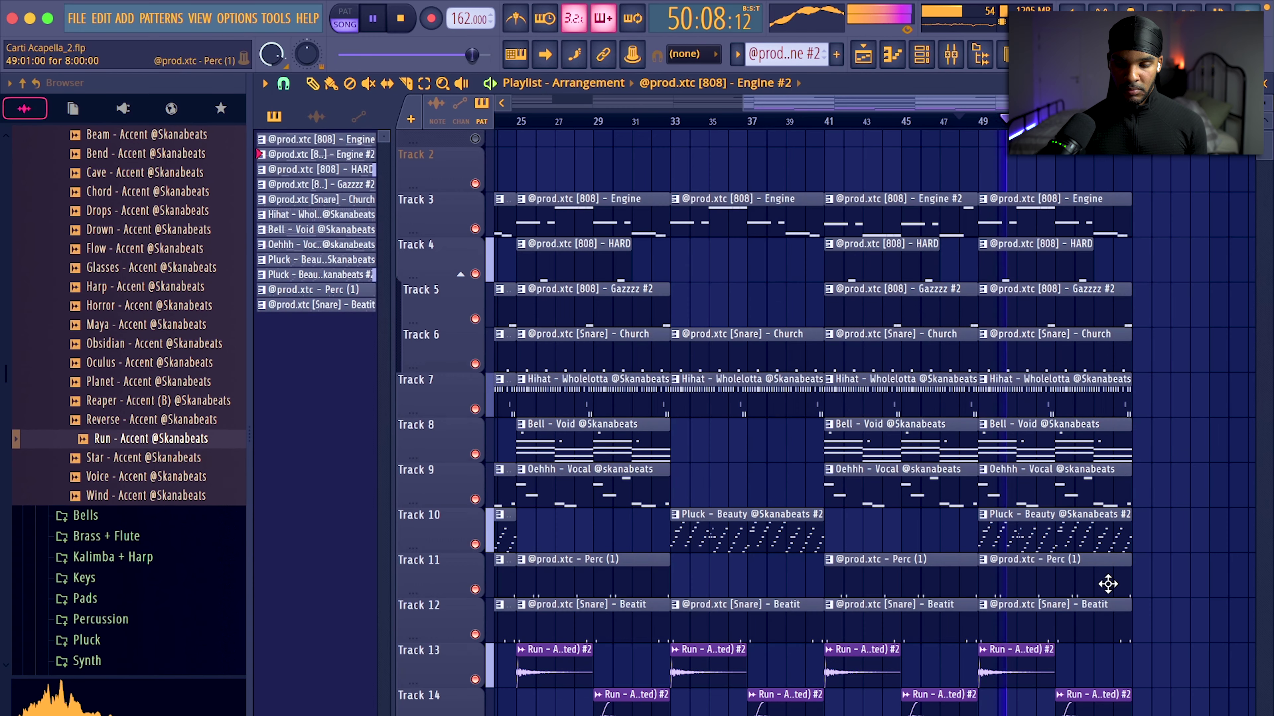
Open the 808 - Engine clip at bar 49 on Track 3 and check the two B4 notes in bar 8
{"action": "double_click", "coordinate": [1013, 213]}
{"action": "left_click", "coordinate": [1125, 583]}
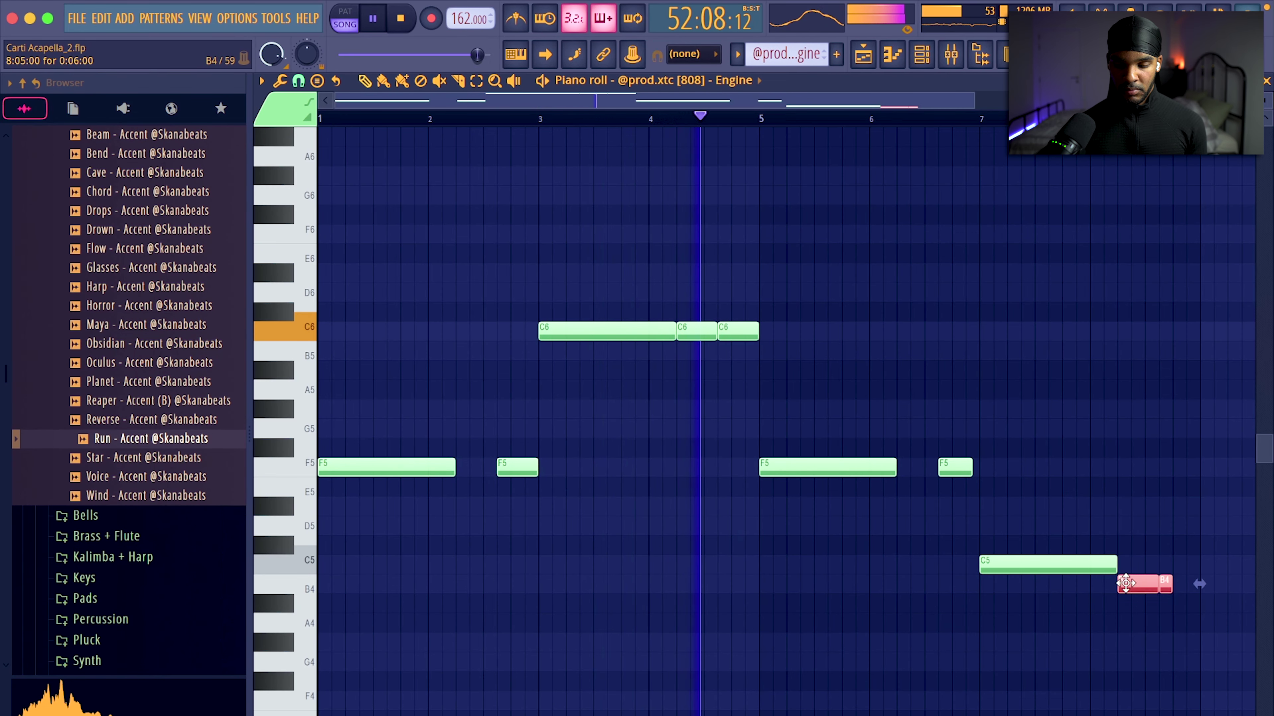
{"action": "key", "text": "Escape"}
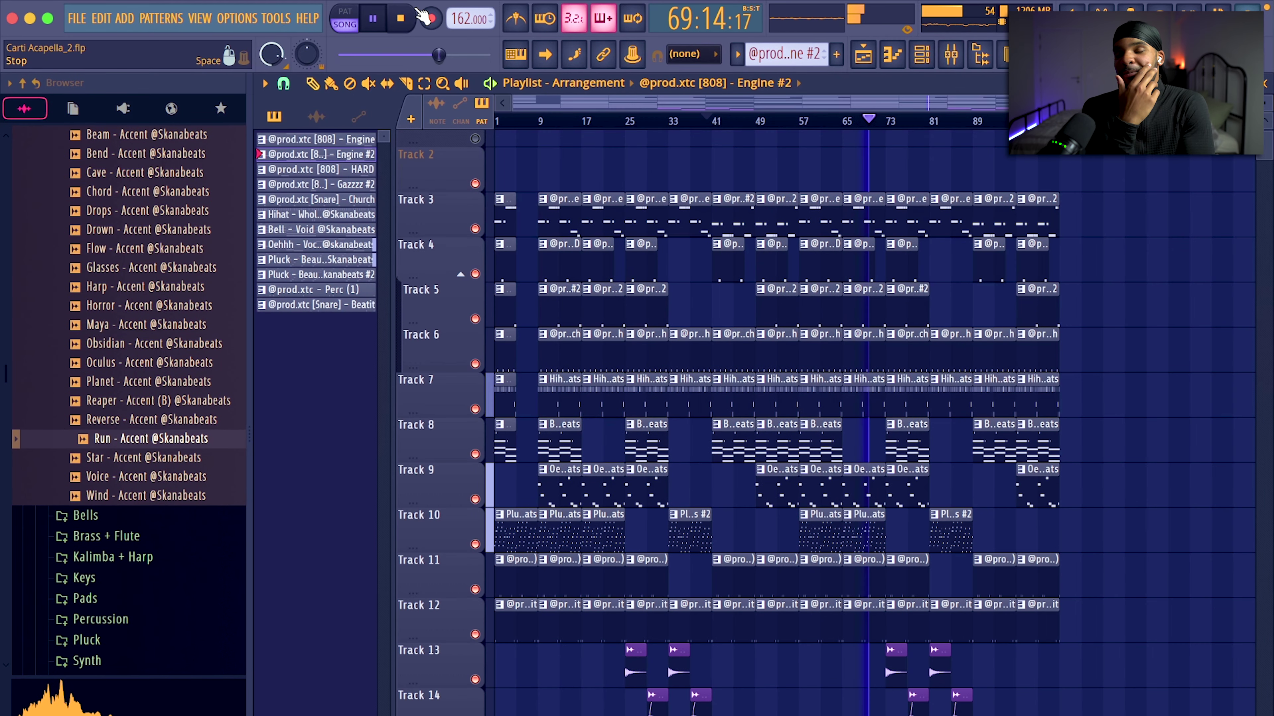